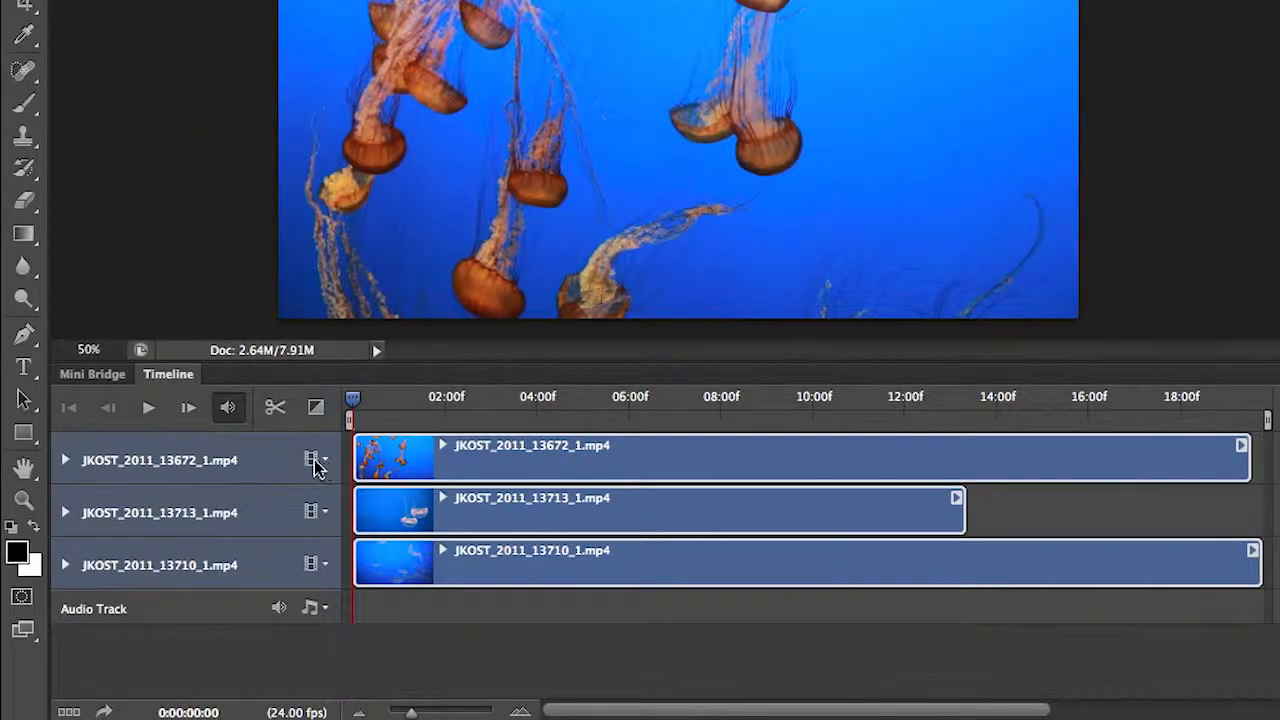
# Combine the three selected video tracks into one new video group made from the clips
pyautogui.click(314, 462)
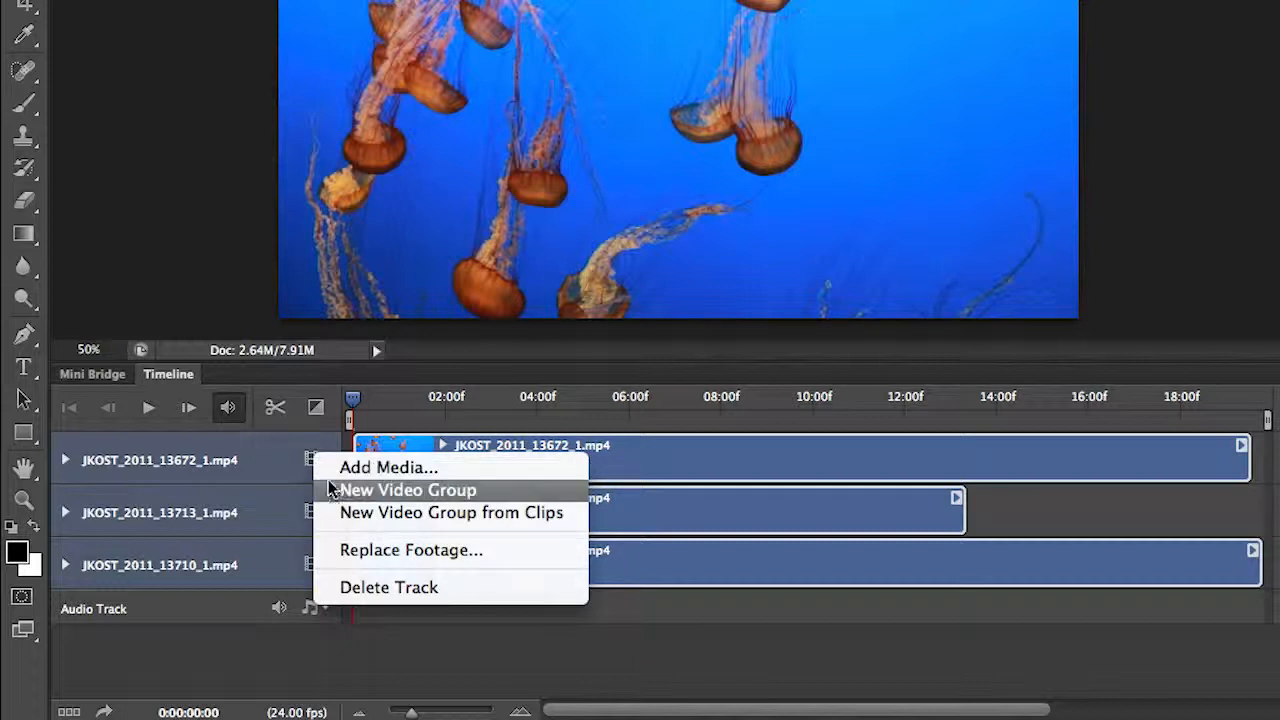
pyautogui.click(417, 513)
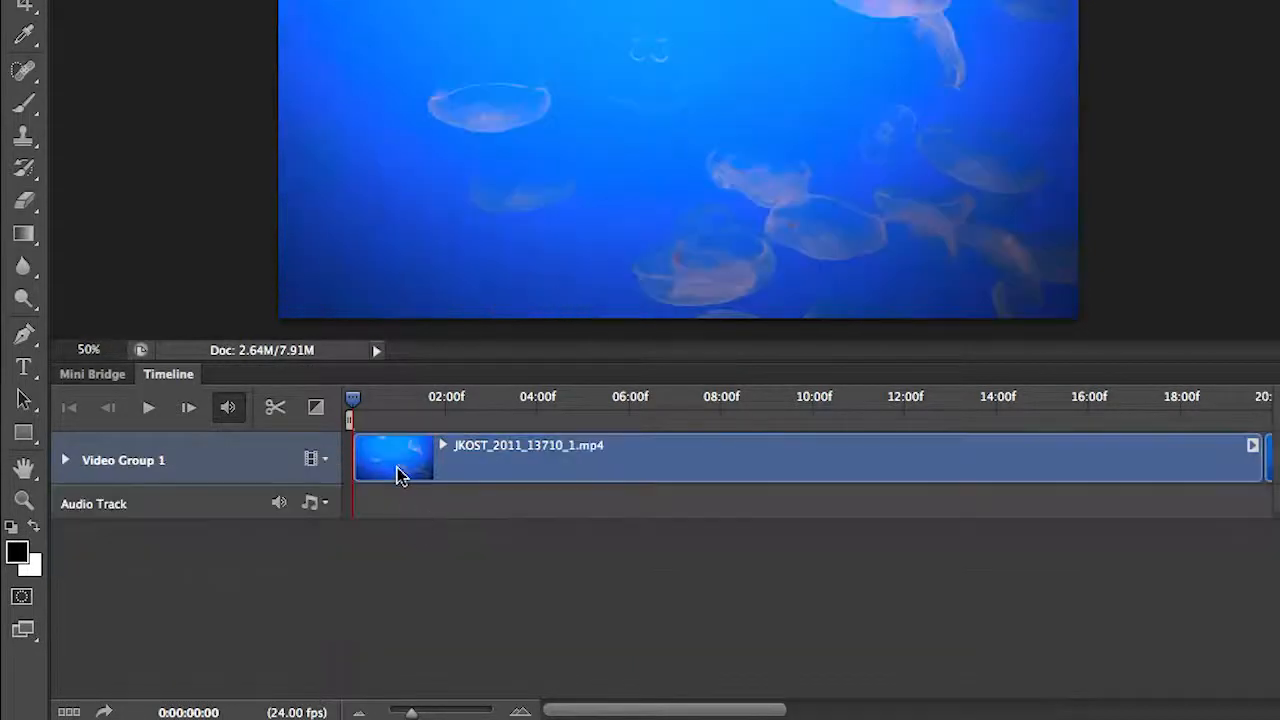
pyautogui.click(360, 712)
pyautogui.click(360, 712)
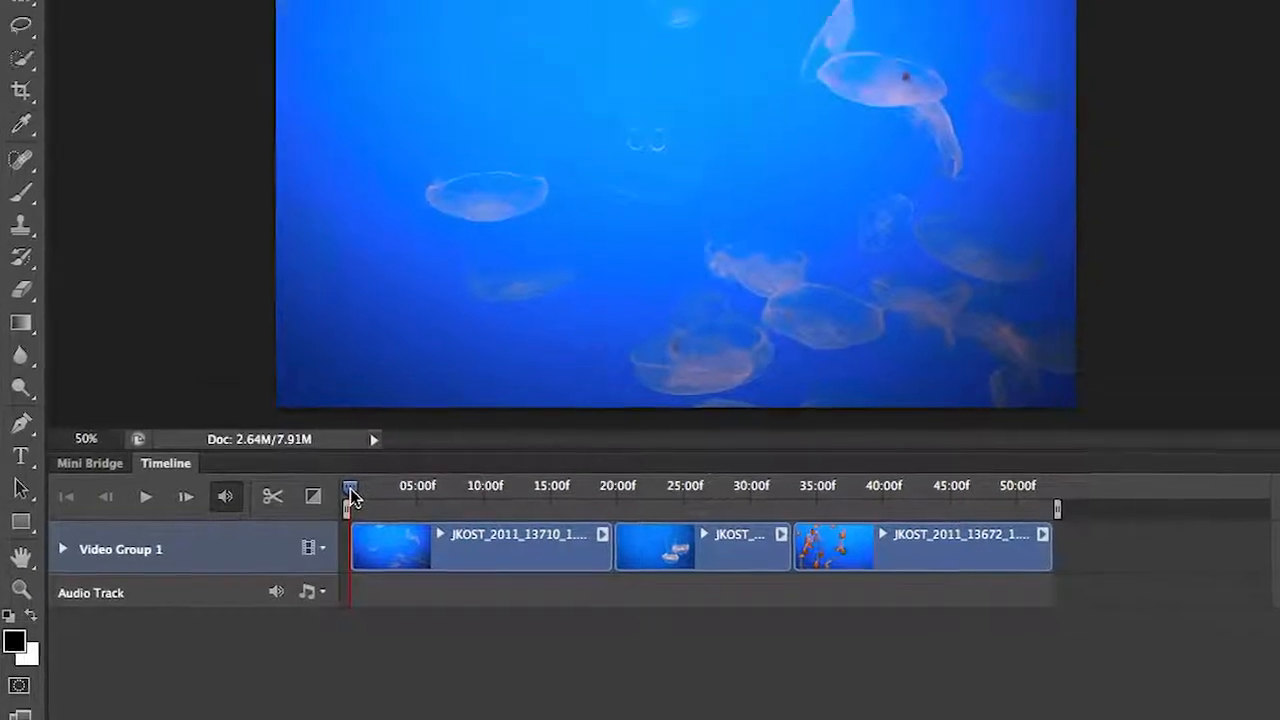
# Scrub through the sequence, then trim the first clip's end to about 11 seconds, the second clip's beginning and the third clip's end
pyautogui.moveTo(355, 404); pyautogui.dragTo(392, 407)
pyautogui.moveTo(390, 585); pyautogui.dragTo(521, 570)
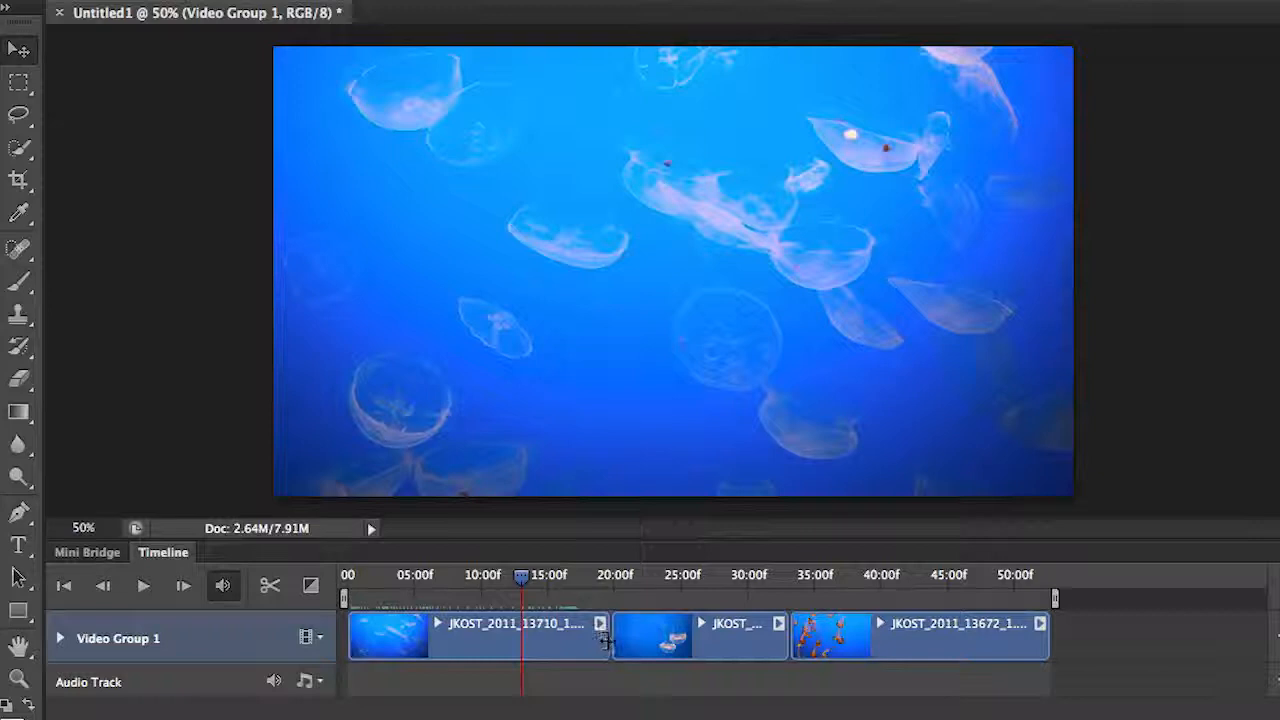
pyautogui.moveTo(607, 641); pyautogui.dragTo(487, 642)
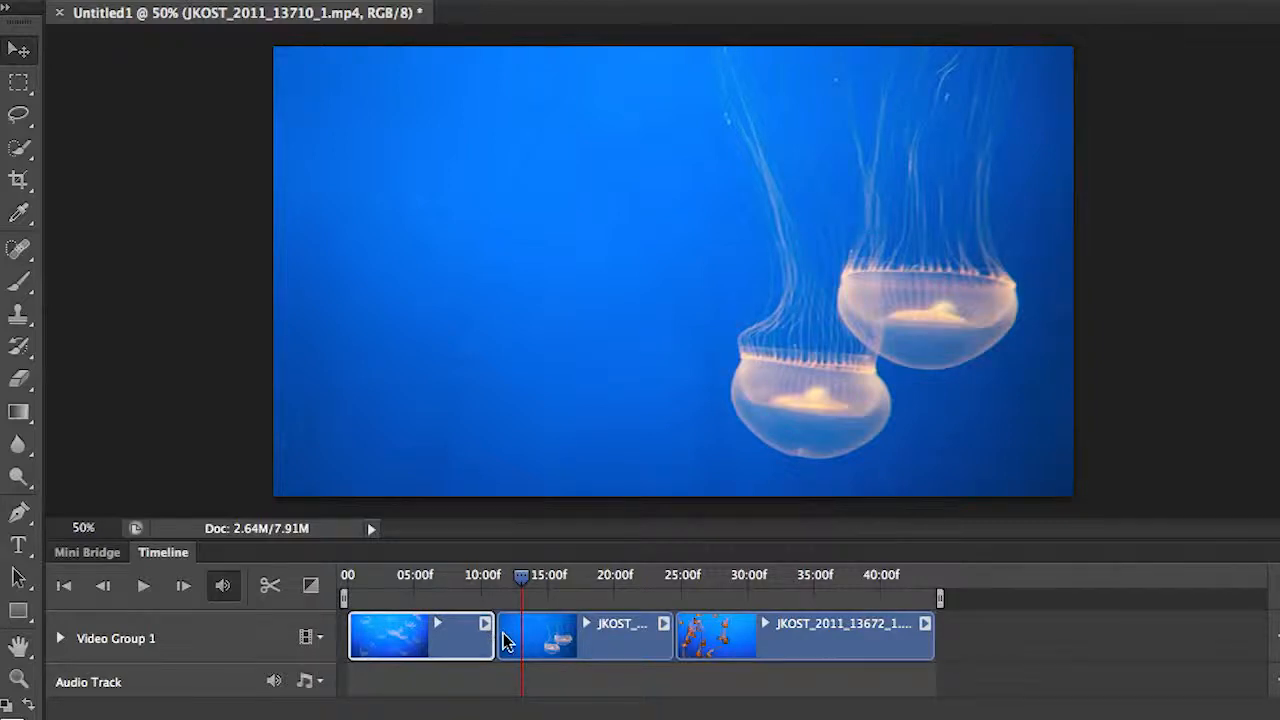
pyautogui.moveTo(503, 637); pyautogui.dragTo(554, 635)
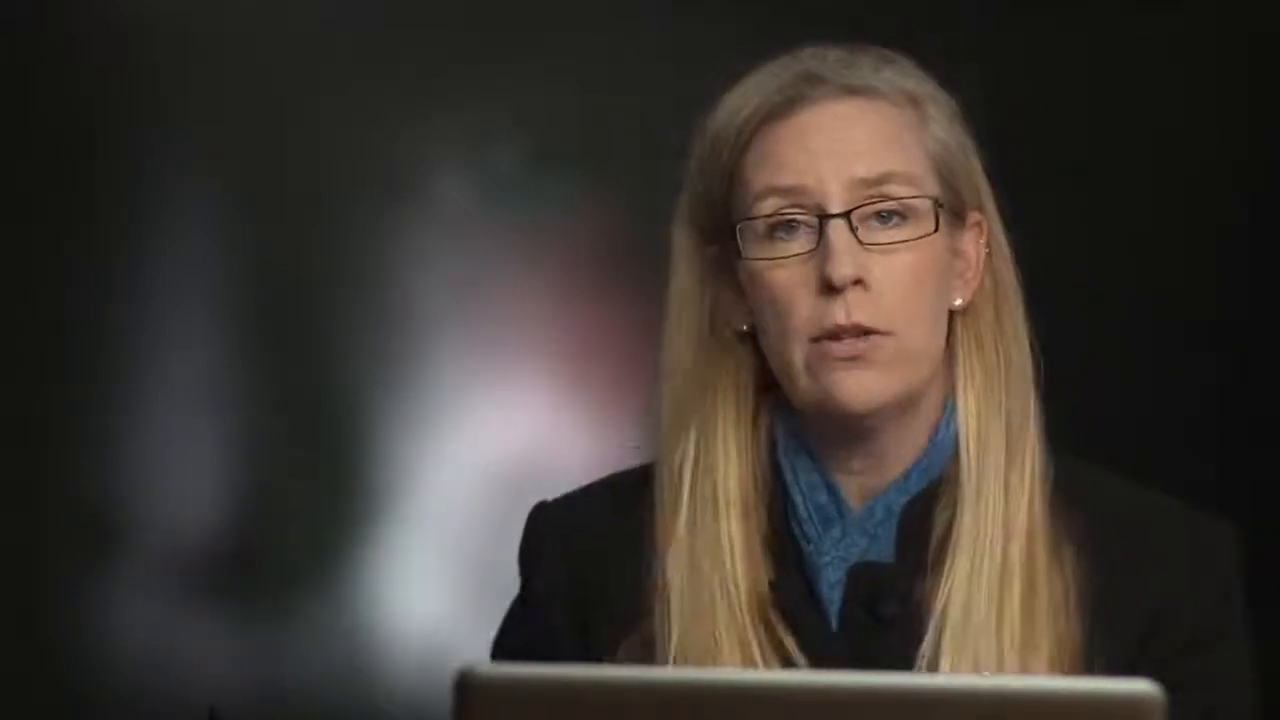
pyautogui.moveTo(880, 636); pyautogui.dragTo(757, 637)
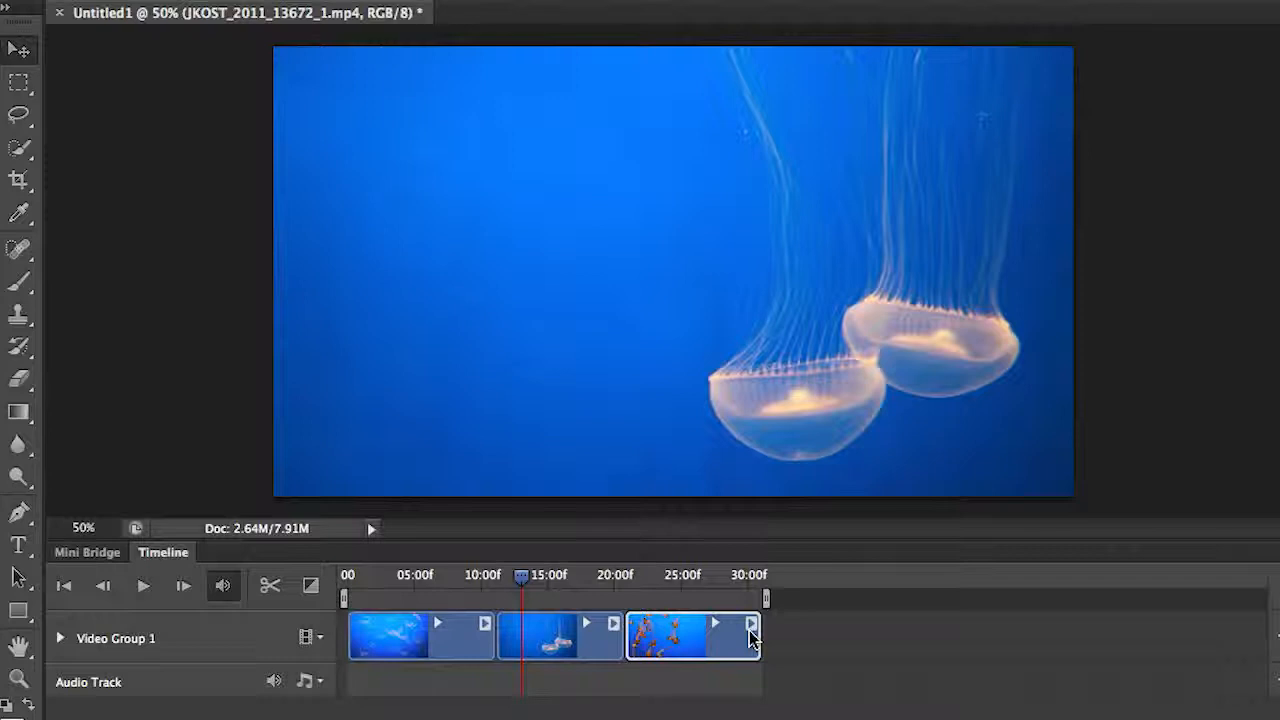
# Add 1 s Cross Fades between the three clips and a 1 s Fade With Black at the sequence's start and end
pyautogui.click(311, 587)
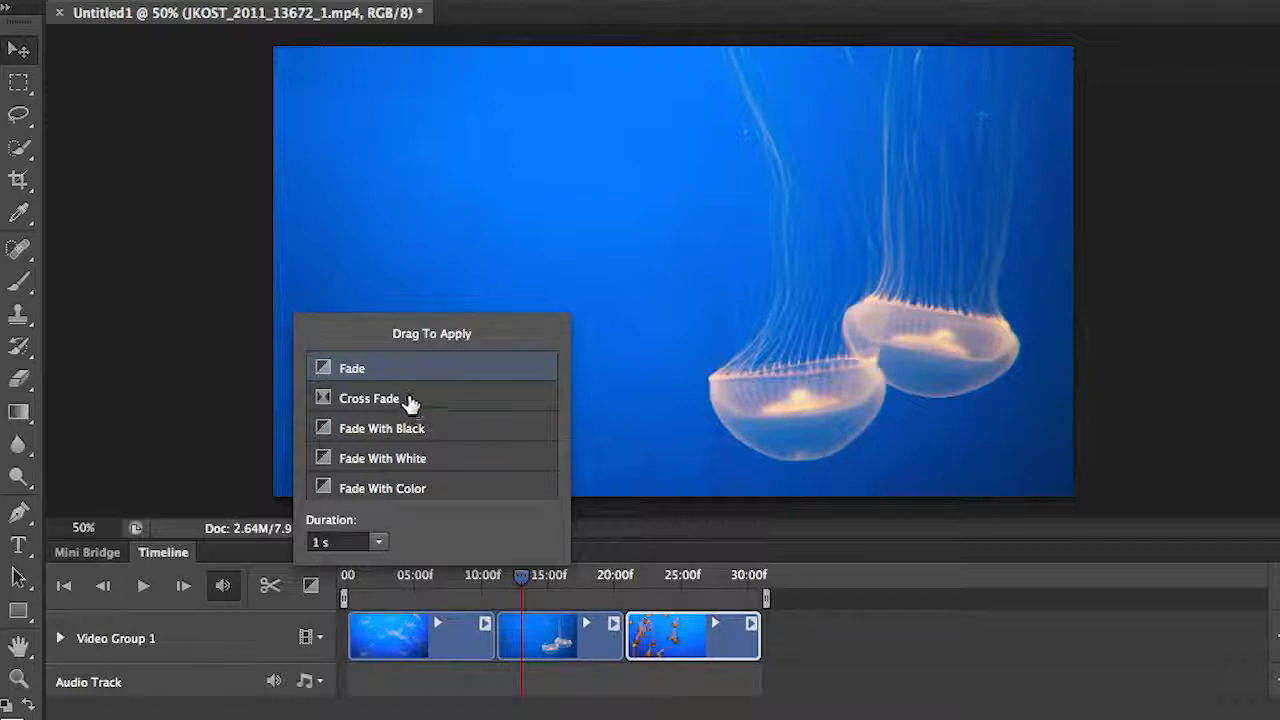
pyautogui.moveTo(413, 399); pyautogui.dragTo(490, 648)
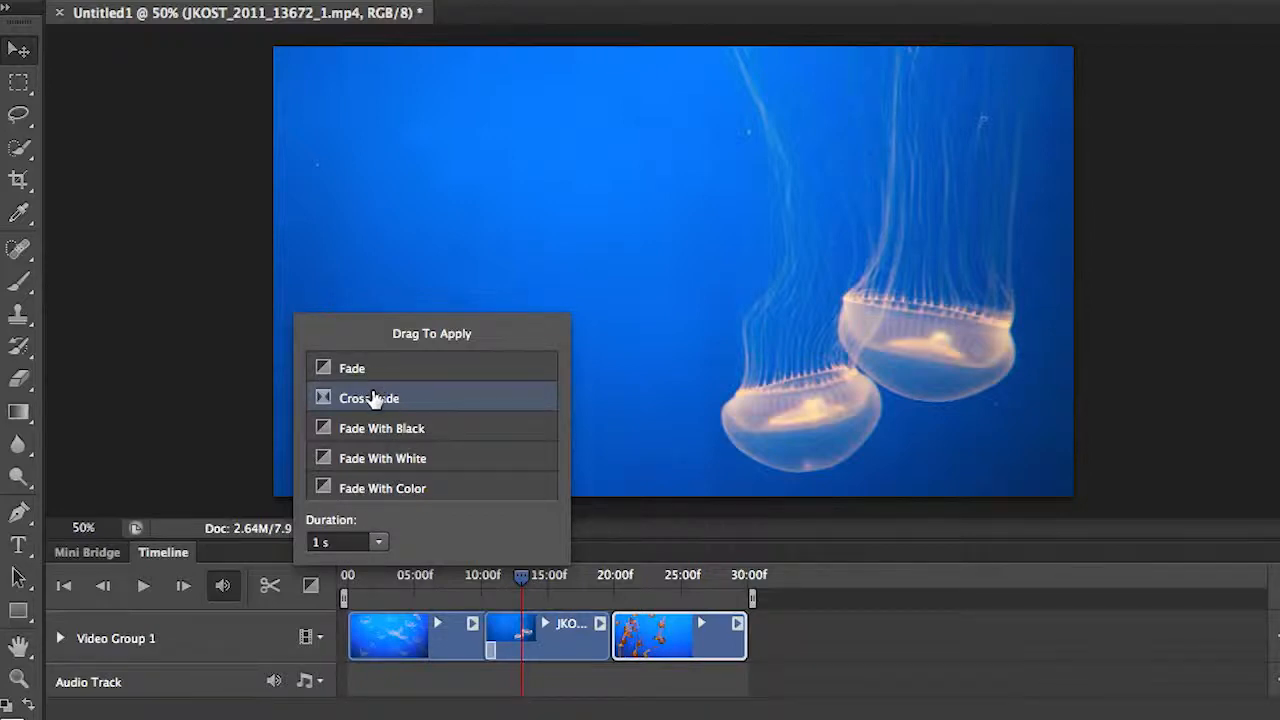
pyautogui.moveTo(371, 399); pyautogui.dragTo(613, 643)
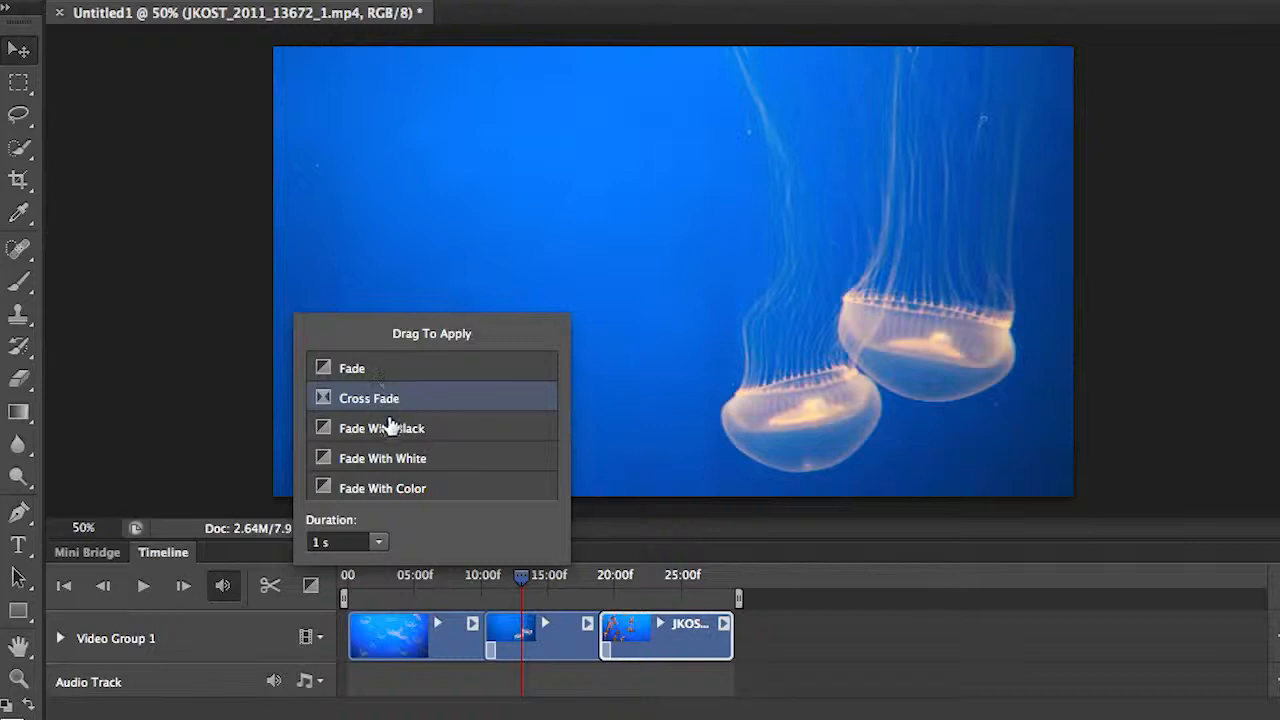
pyautogui.moveTo(385, 431); pyautogui.dragTo(356, 638)
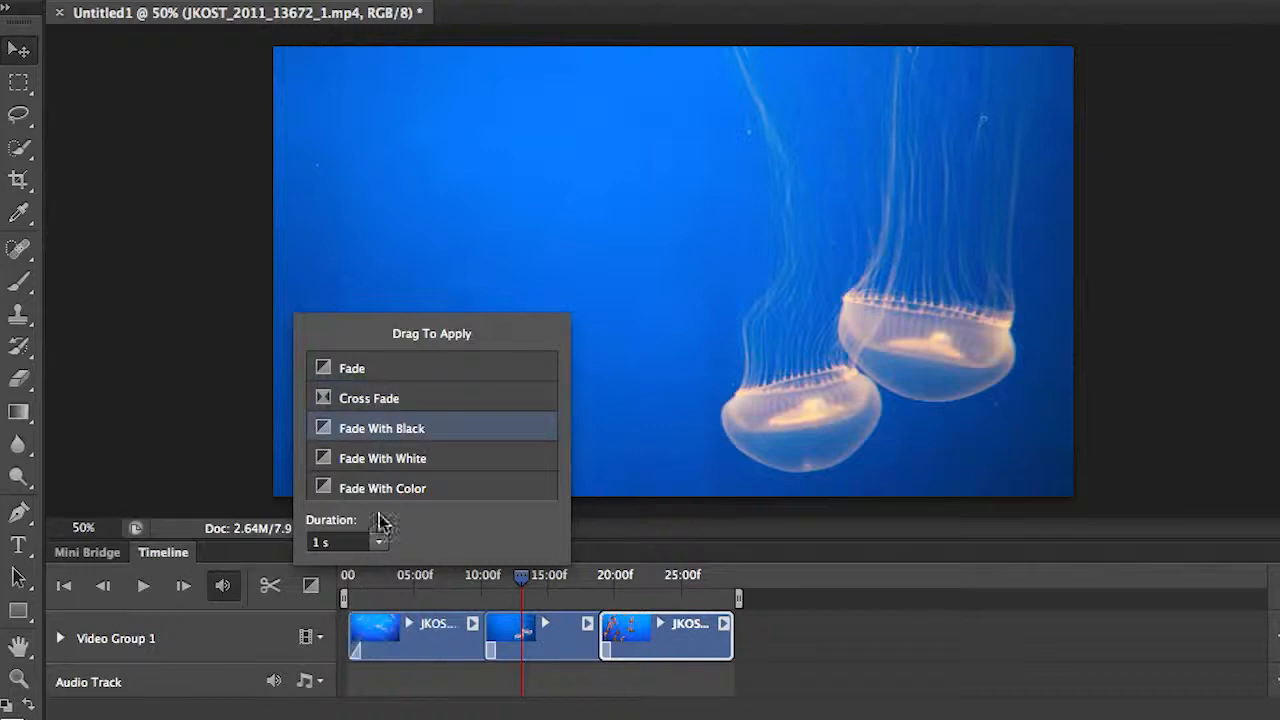
pyautogui.moveTo(388, 428); pyautogui.dragTo(716, 648)
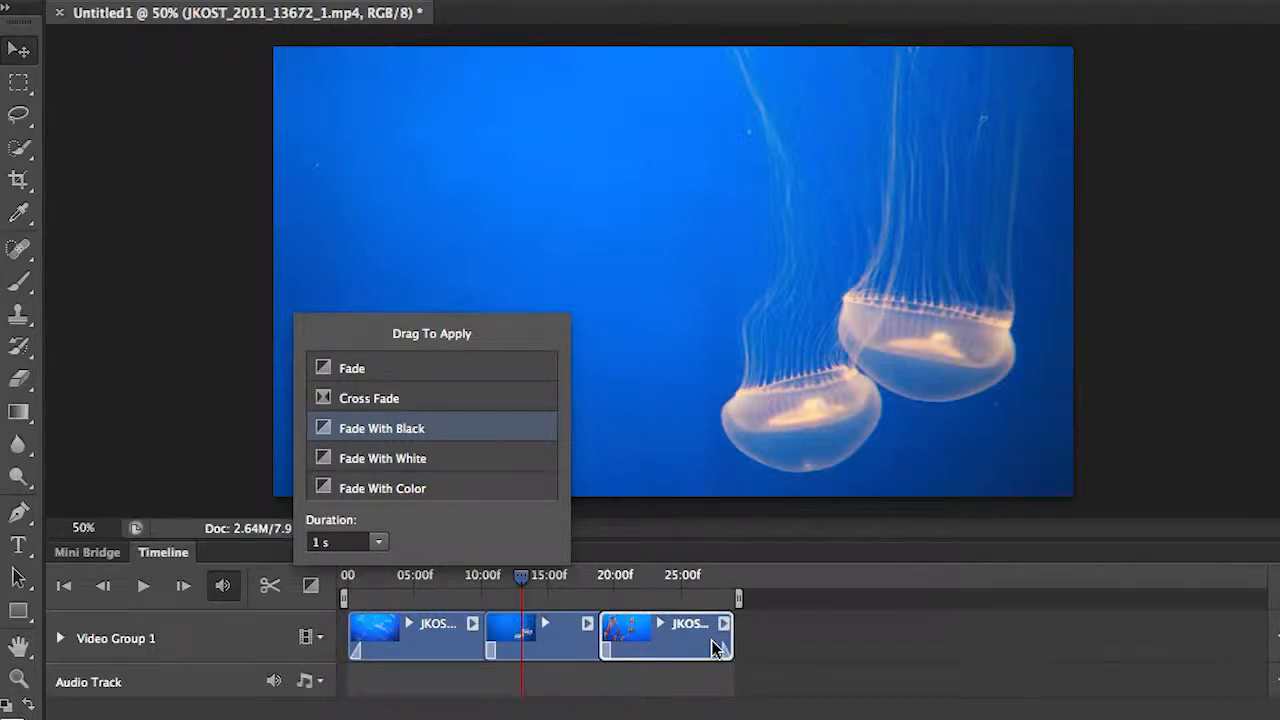
# Move the third clip off the second to remove their cross fade, and scrub through the transition between the first two clips
pyautogui.click(648, 641)
pyautogui.moveTo(597, 642); pyautogui.dragTo(663, 646)
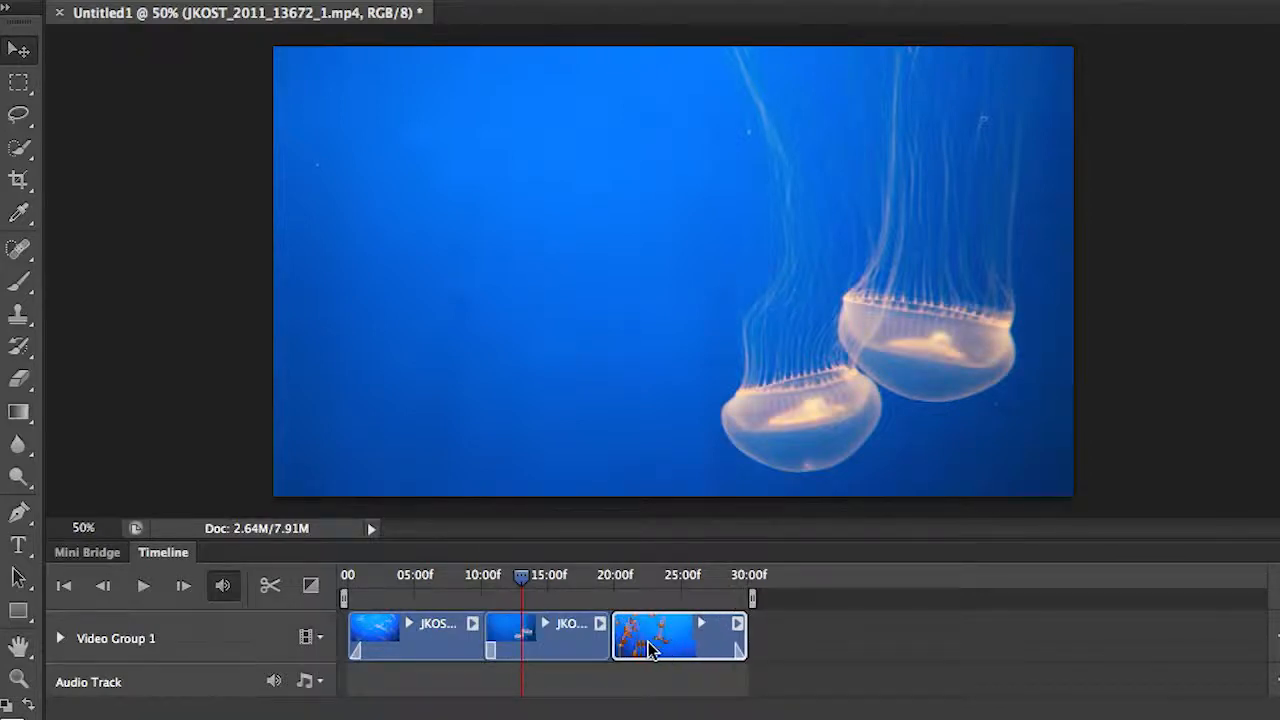
pyautogui.moveTo(520, 586)
pyautogui.mouseDown()
pyautogui.moveTo(472, 588)
pyautogui.moveTo(514, 591)
pyautogui.mouseUp()
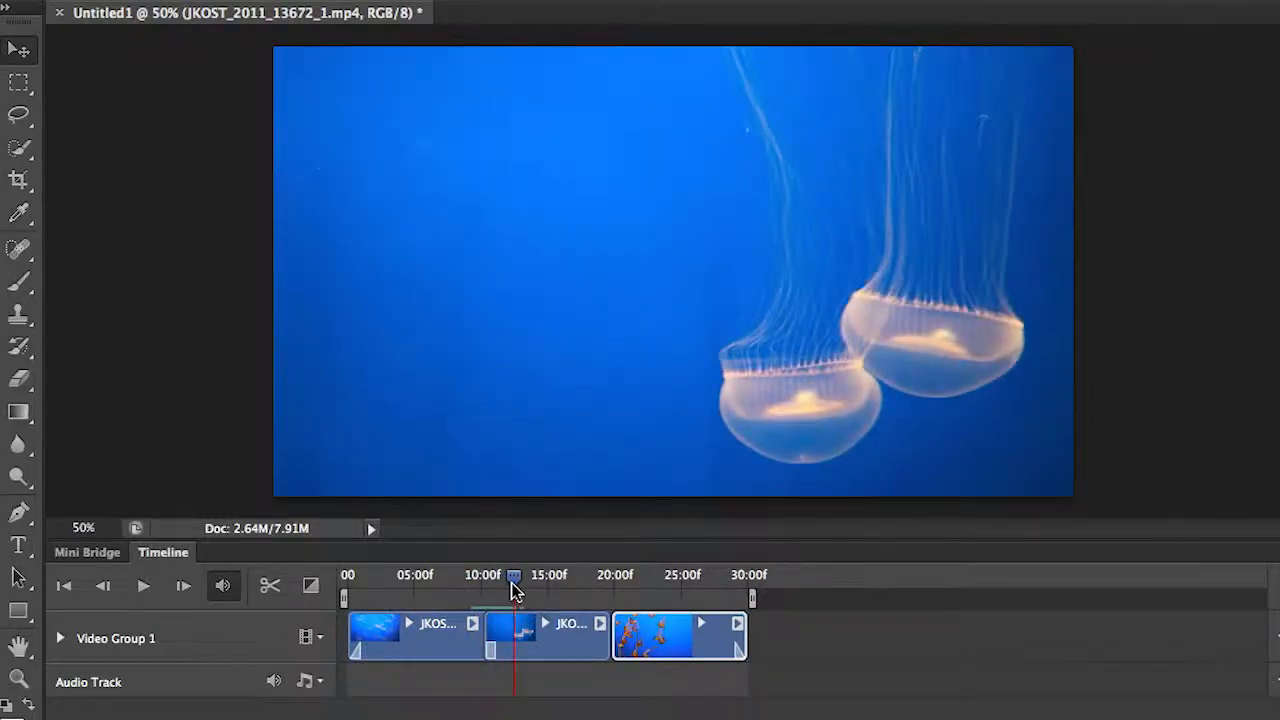
# Mute the audio of the second and third clips in the video group
pyautogui.click(600, 624)
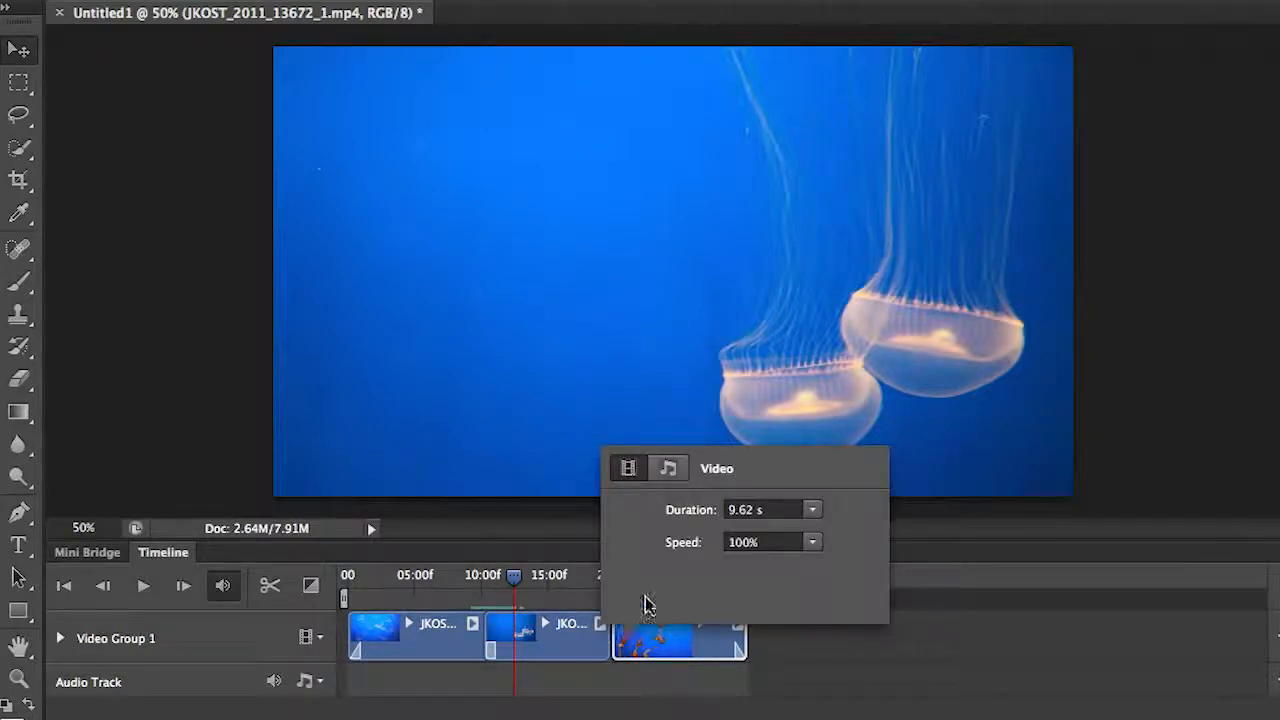
pyautogui.click(669, 468)
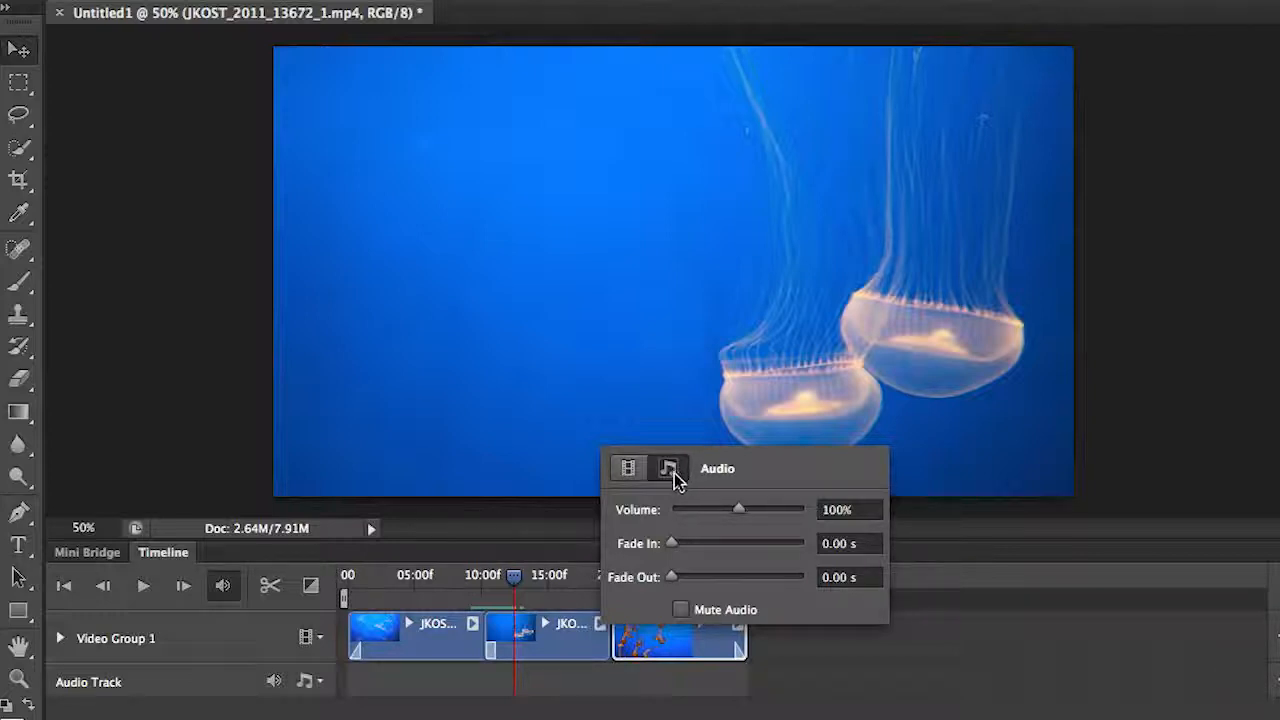
pyautogui.click(682, 608)
pyautogui.click(672, 648)
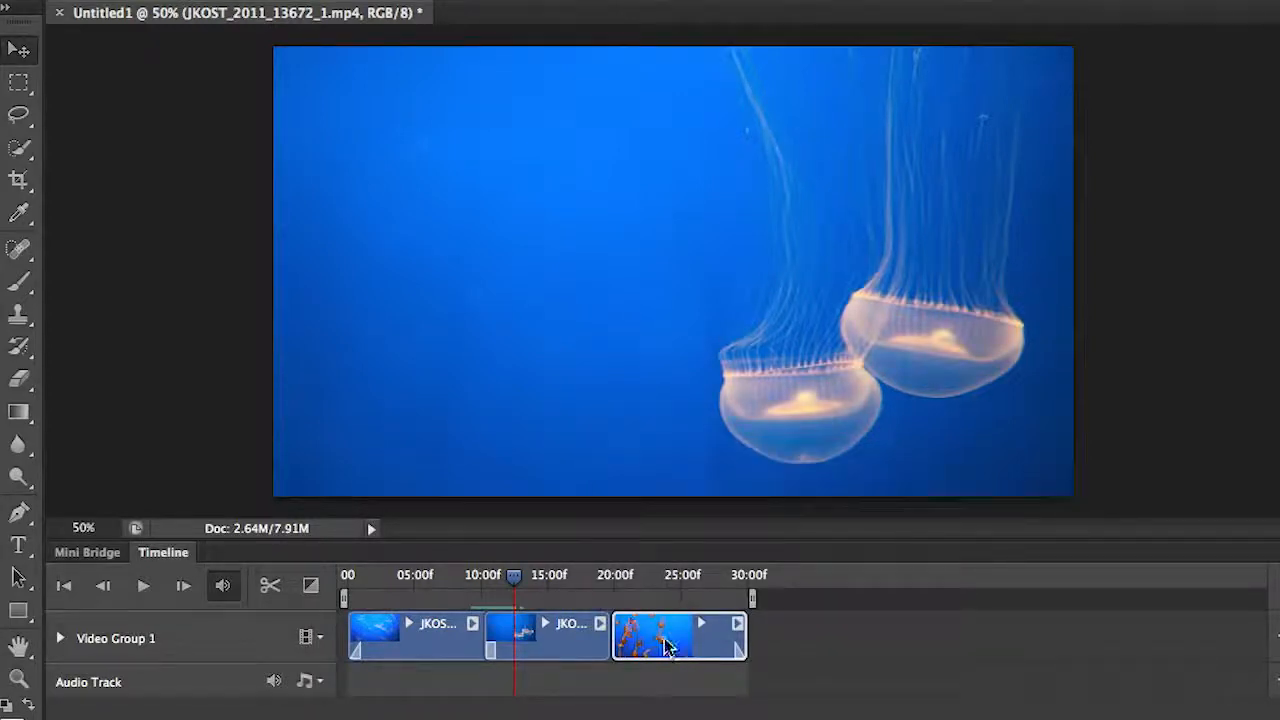
pyautogui.click(737, 624)
pyautogui.click(801, 468)
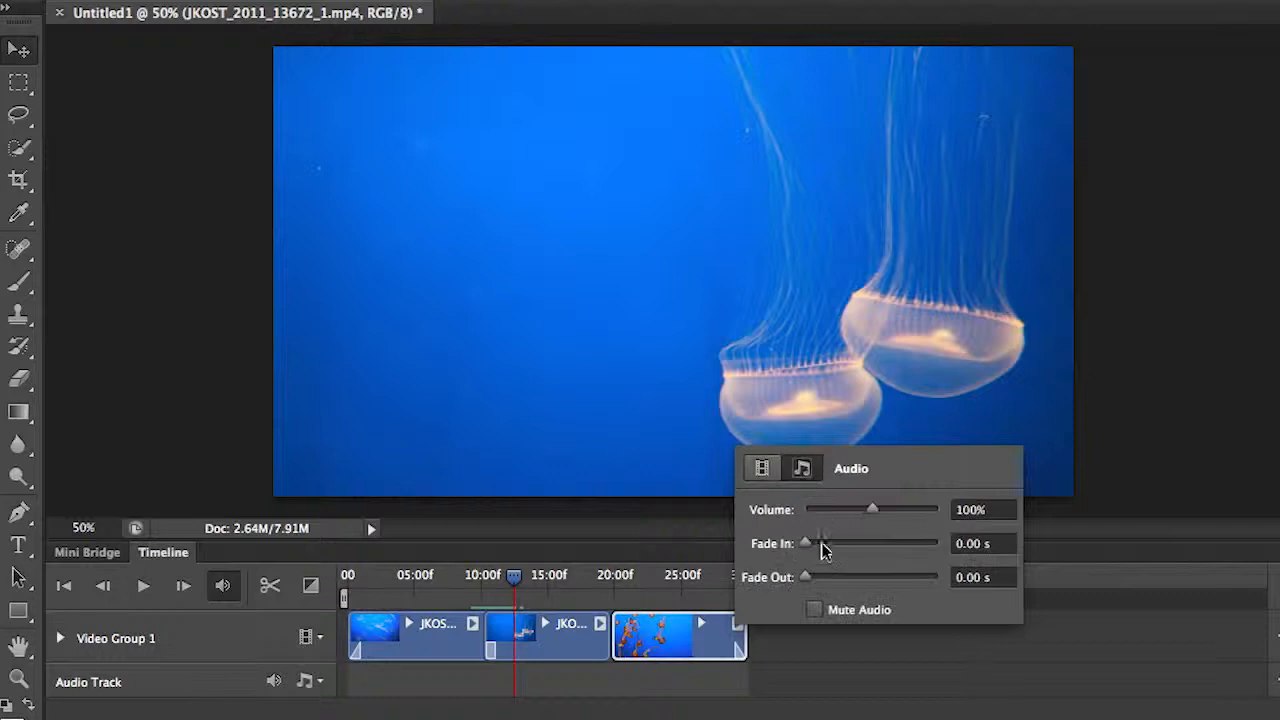
pyautogui.click(814, 609)
# Mute the audio of the first clip in the video group
pyautogui.click(437, 652)
pyautogui.click(440, 648)
pyautogui.click(472, 623)
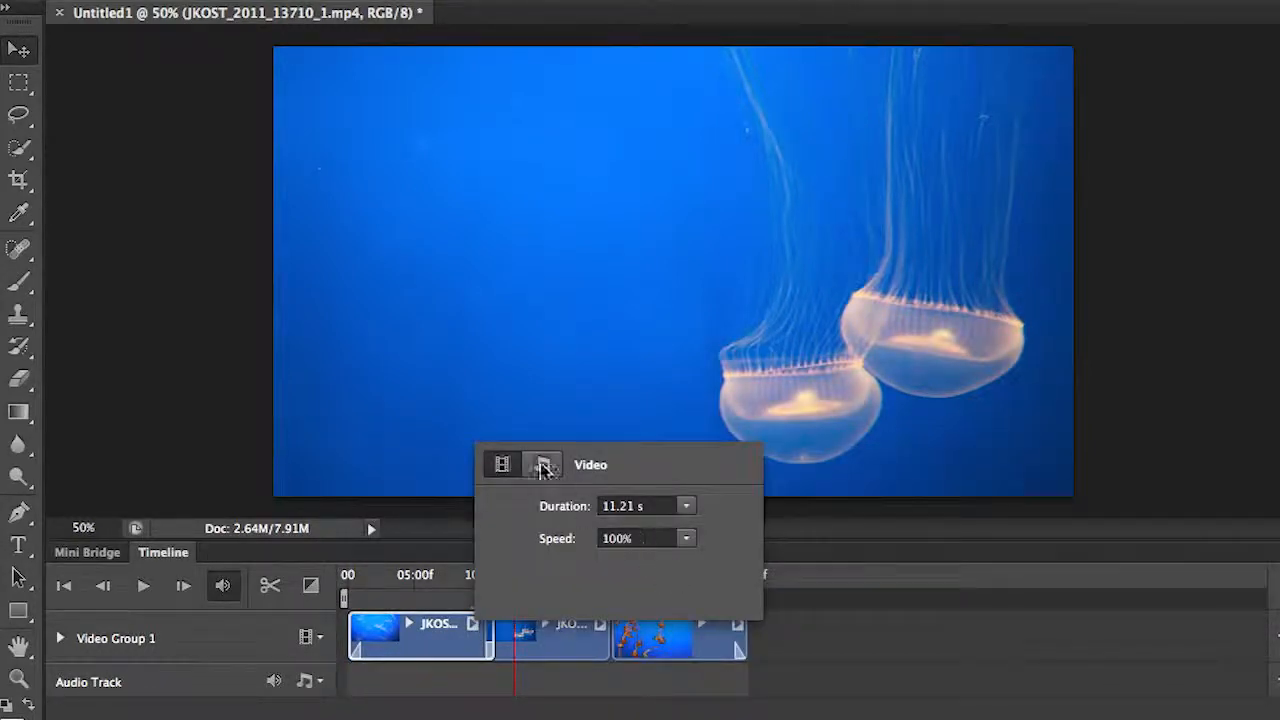
pyautogui.click(541, 465)
pyautogui.click(555, 606)
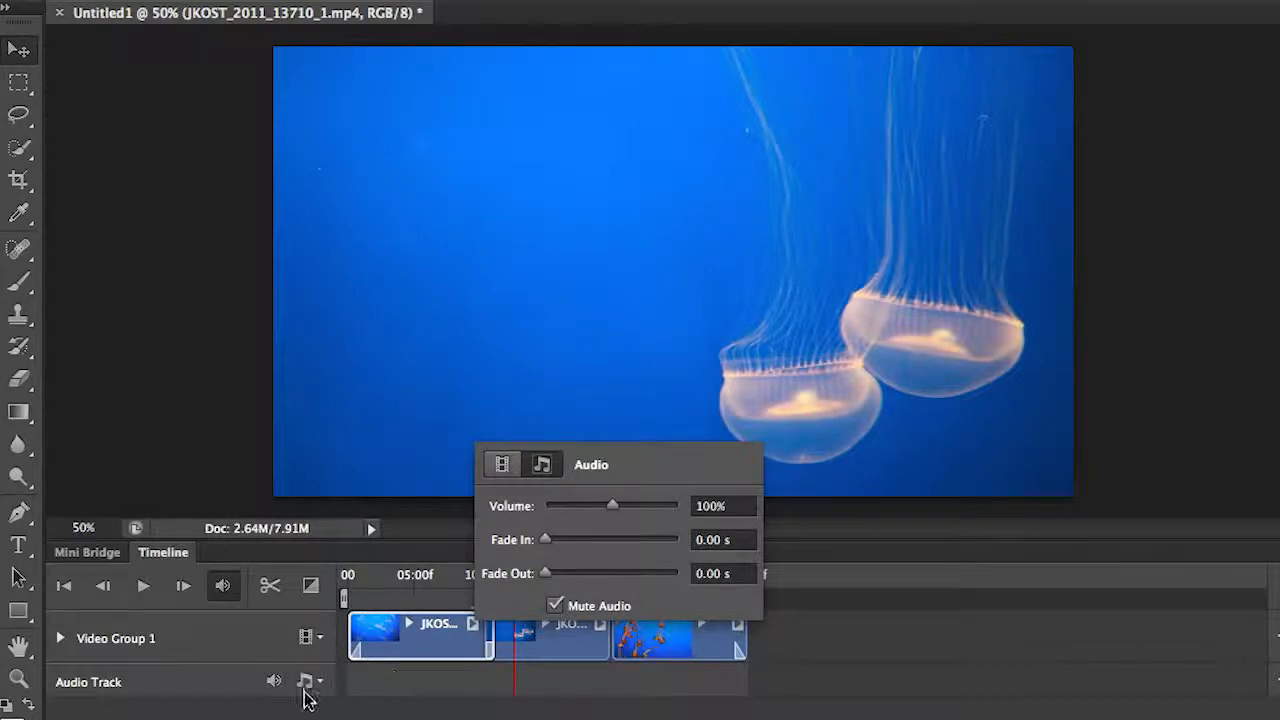
pyautogui.click(170, 677)
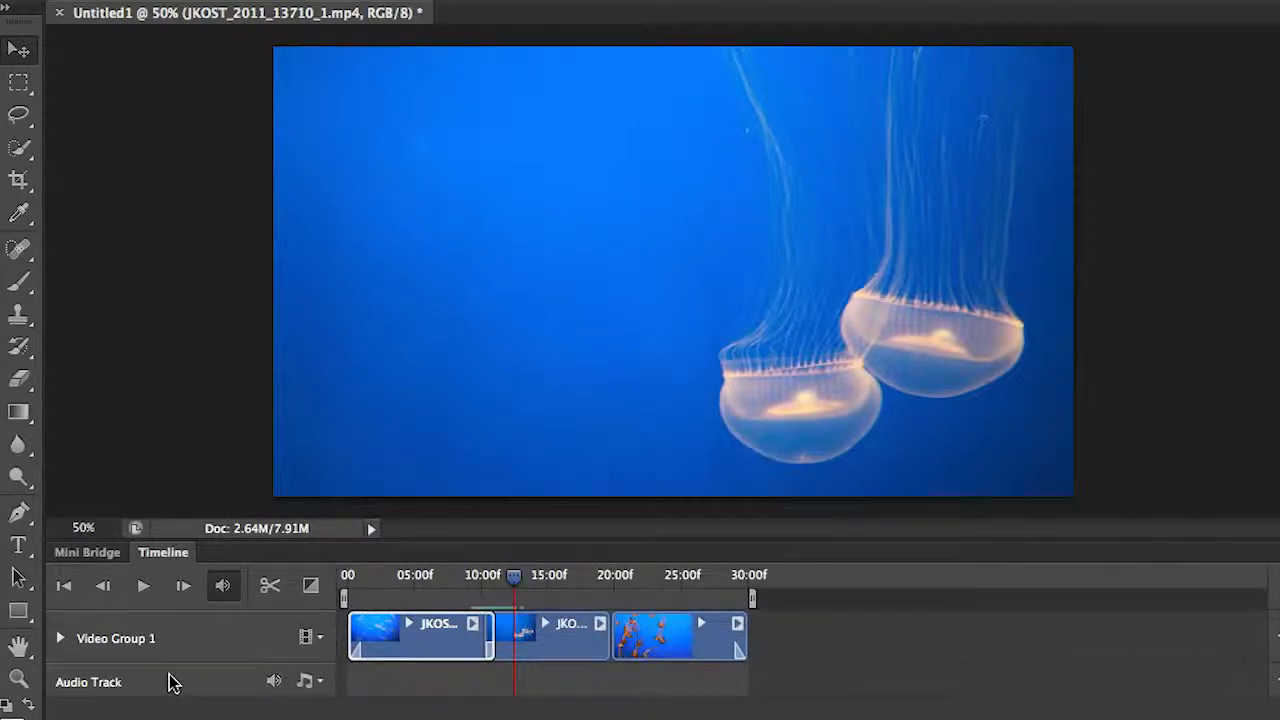
# Add the fireandwaterinstrumental_96k MP3 from the TSMusic folder to the audio track and play the video from the beginning
pyautogui.click(310, 688)
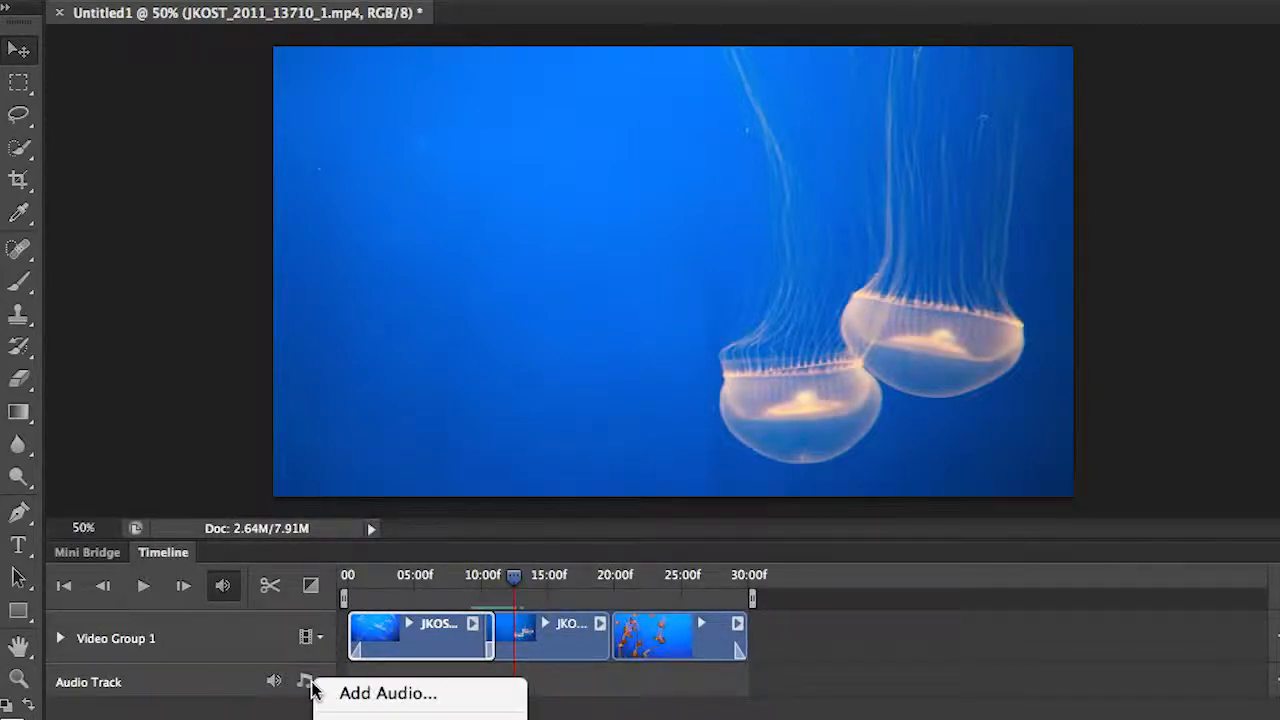
pyautogui.click(365, 695)
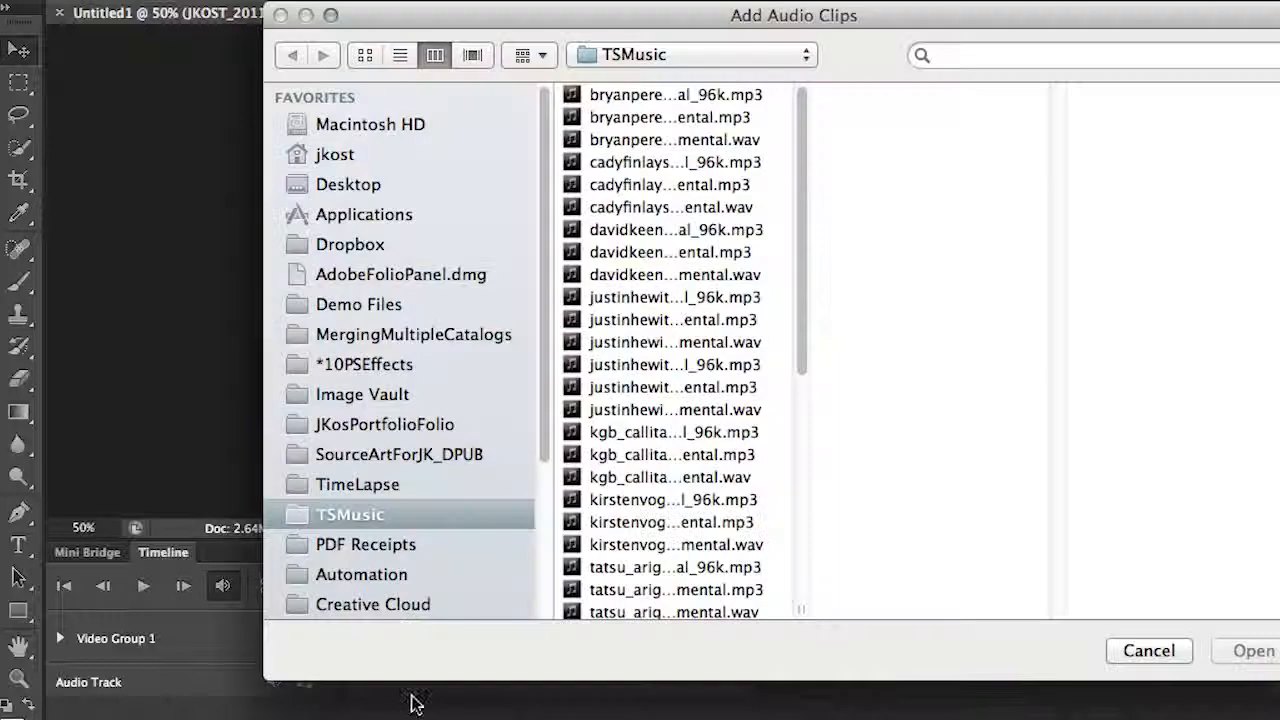
pyautogui.click(630, 97)
pyautogui.click(1250, 651)
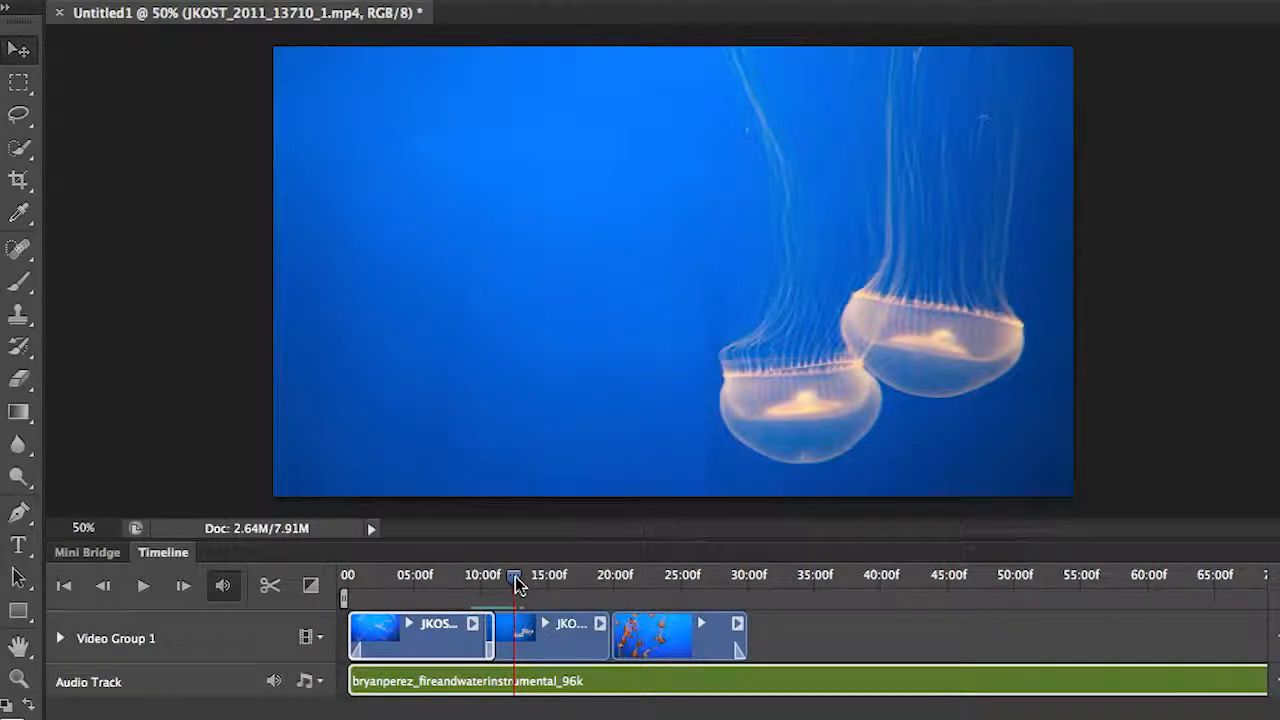
pyautogui.moveTo(513, 575); pyautogui.dragTo(346, 580)
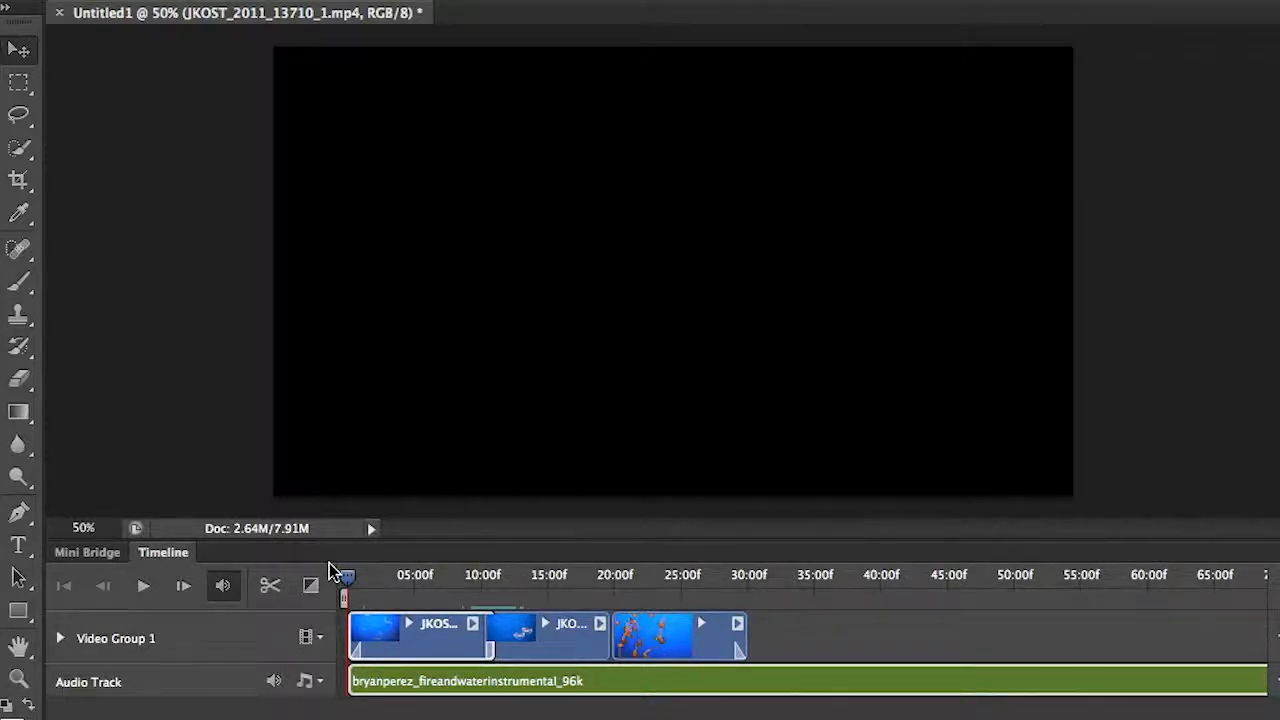
pyautogui.press('space')
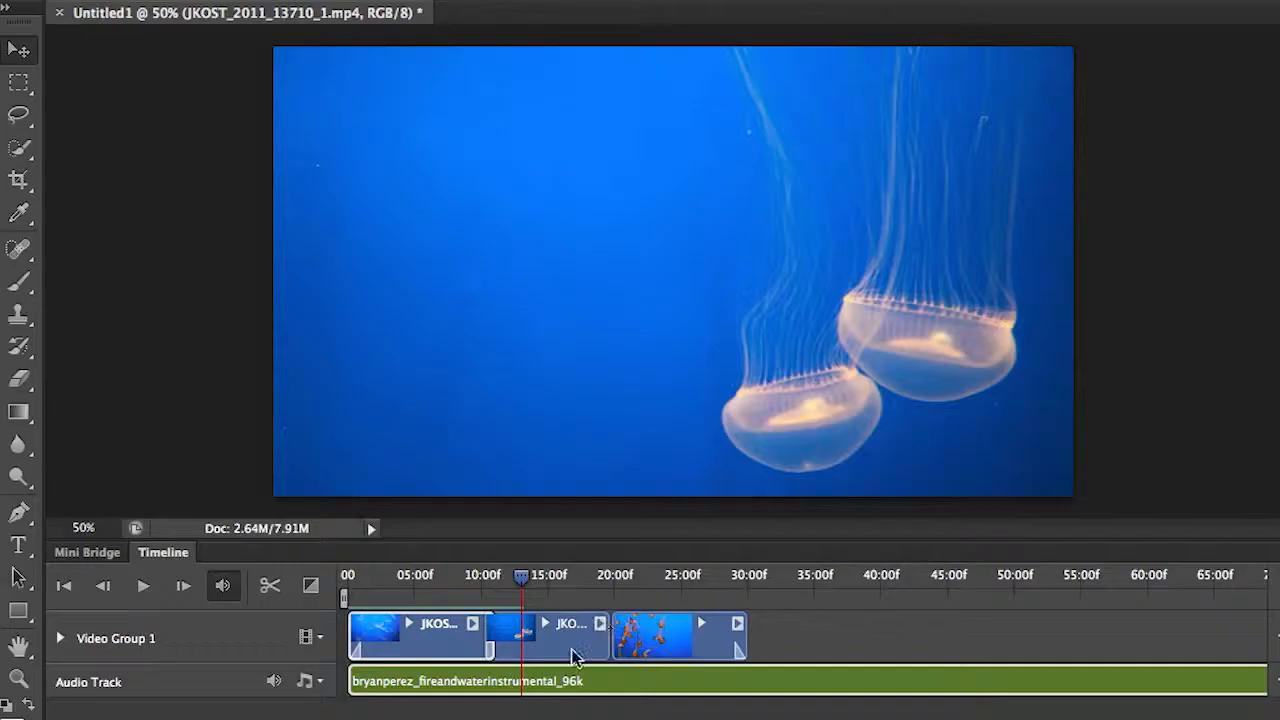
# Add a Color Balance adjustment to the second clip, setting midtones Cyan–Red to -23 and shifting Yellow–Blue toward blue
pyautogui.click(574, 654)
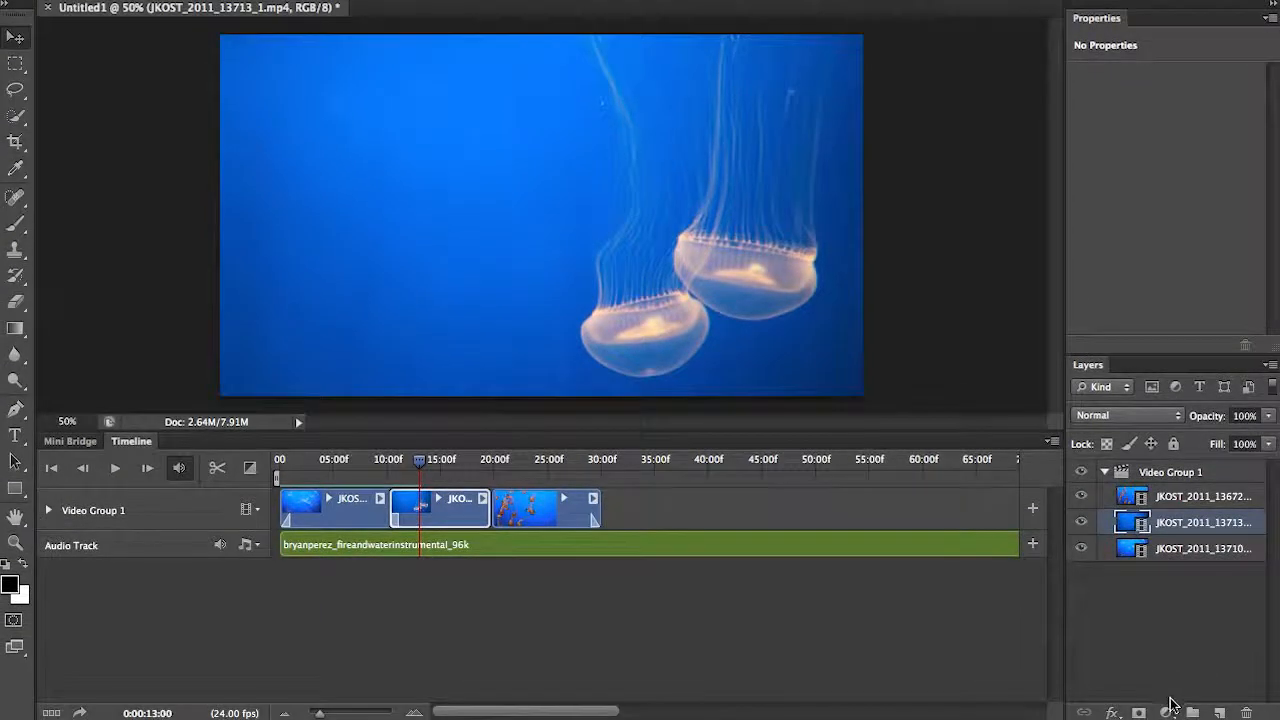
pyautogui.click(1166, 712)
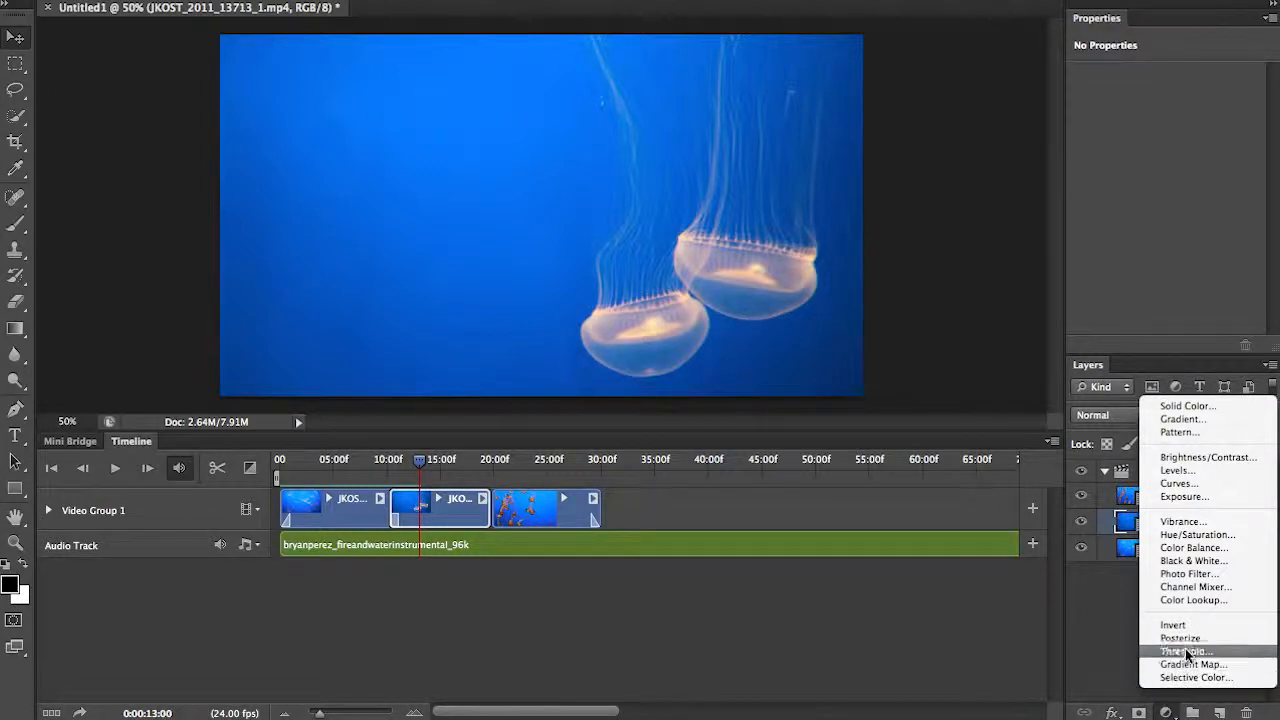
pyautogui.click(1208, 550)
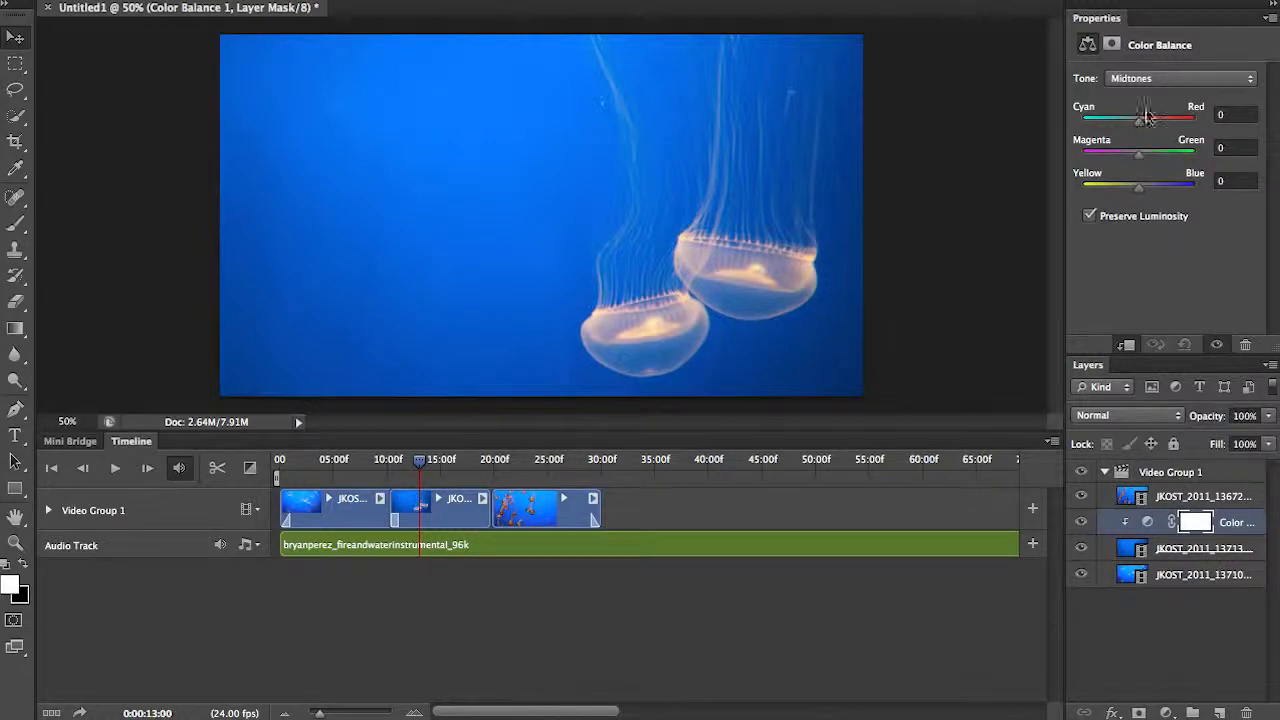
pyautogui.moveTo(1127, 128); pyautogui.dragTo(1125, 128)
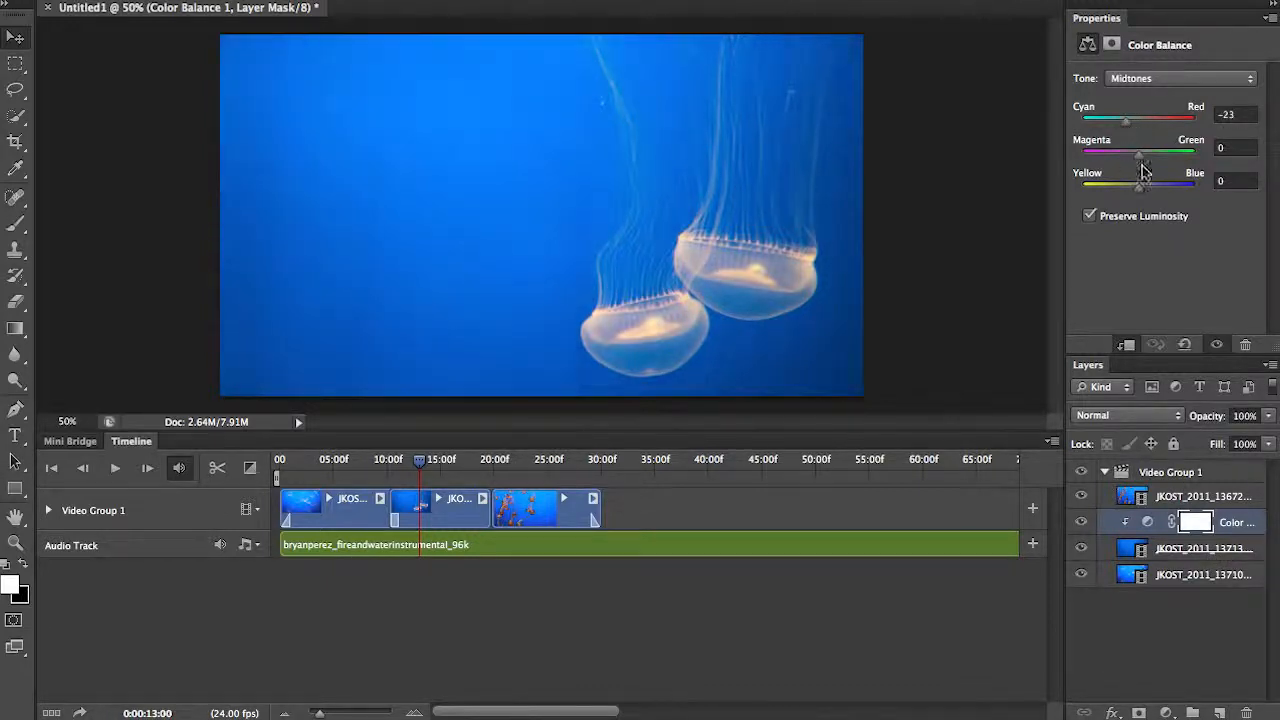
pyautogui.moveTo(1140, 189); pyautogui.dragTo(1158, 197)
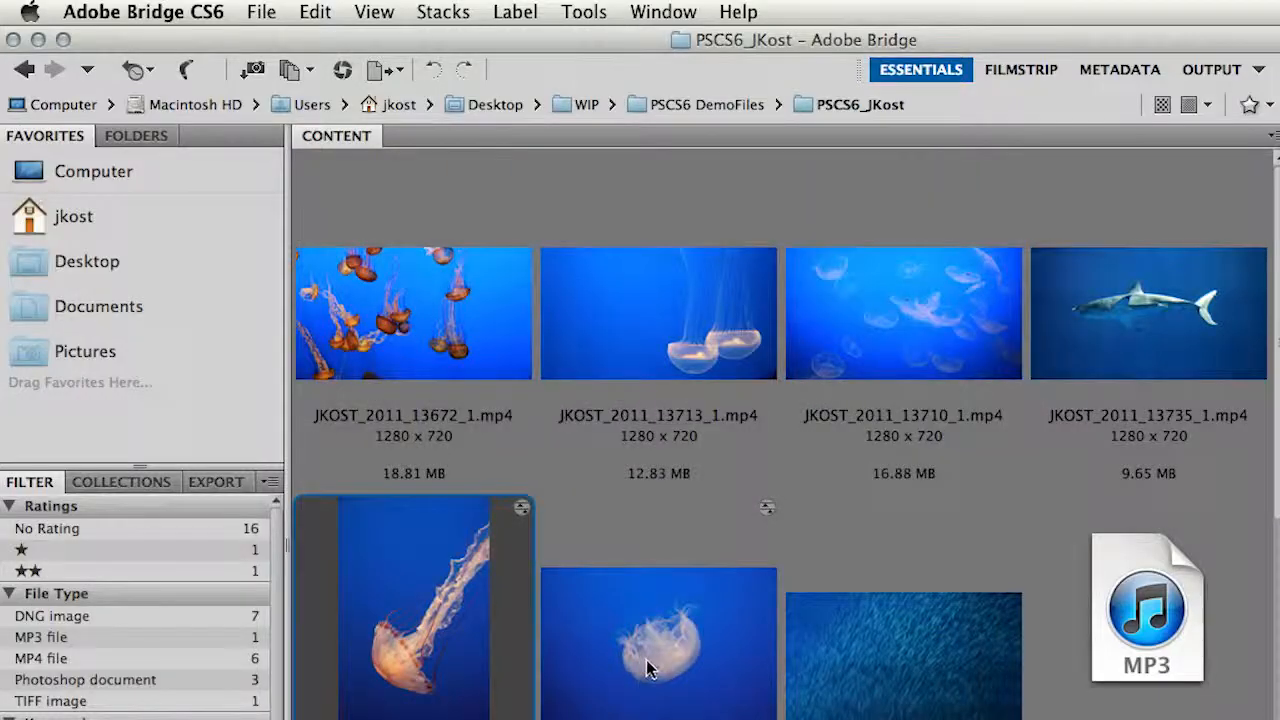
# In Adobe Bridge, add the white jellyfish photo to the selected orange jellyfish photo and load both files into Photoshop layers
pyautogui.keyDown('shift'); pyautogui.click(646, 660); pyautogui.keyUp('shift')
pyautogui.click(583, 14)
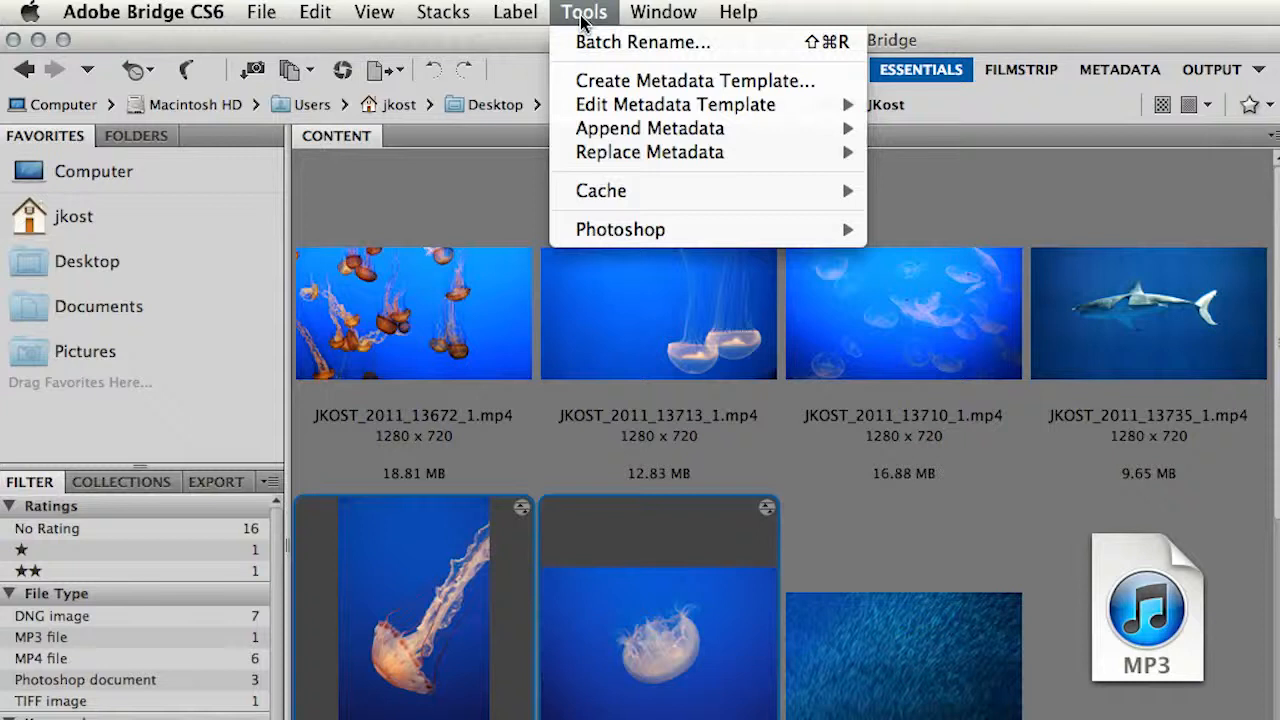
pyautogui.moveTo(620, 229)
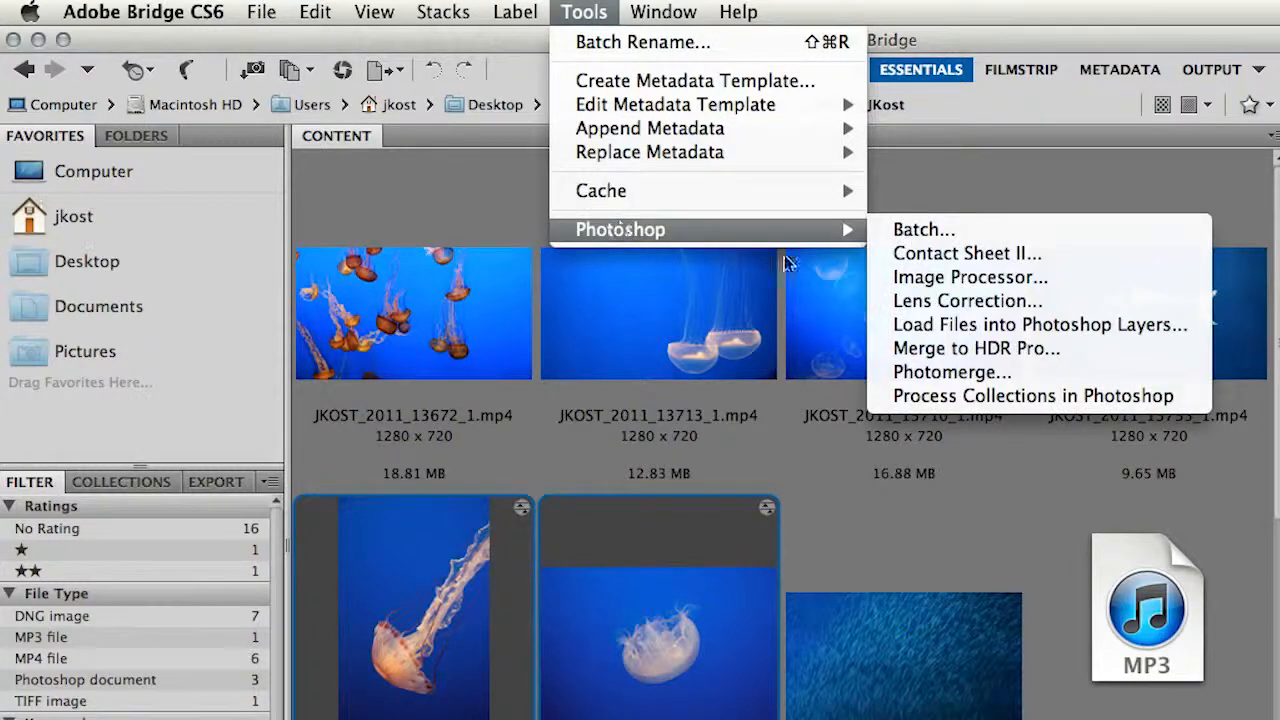
pyautogui.click(944, 323)
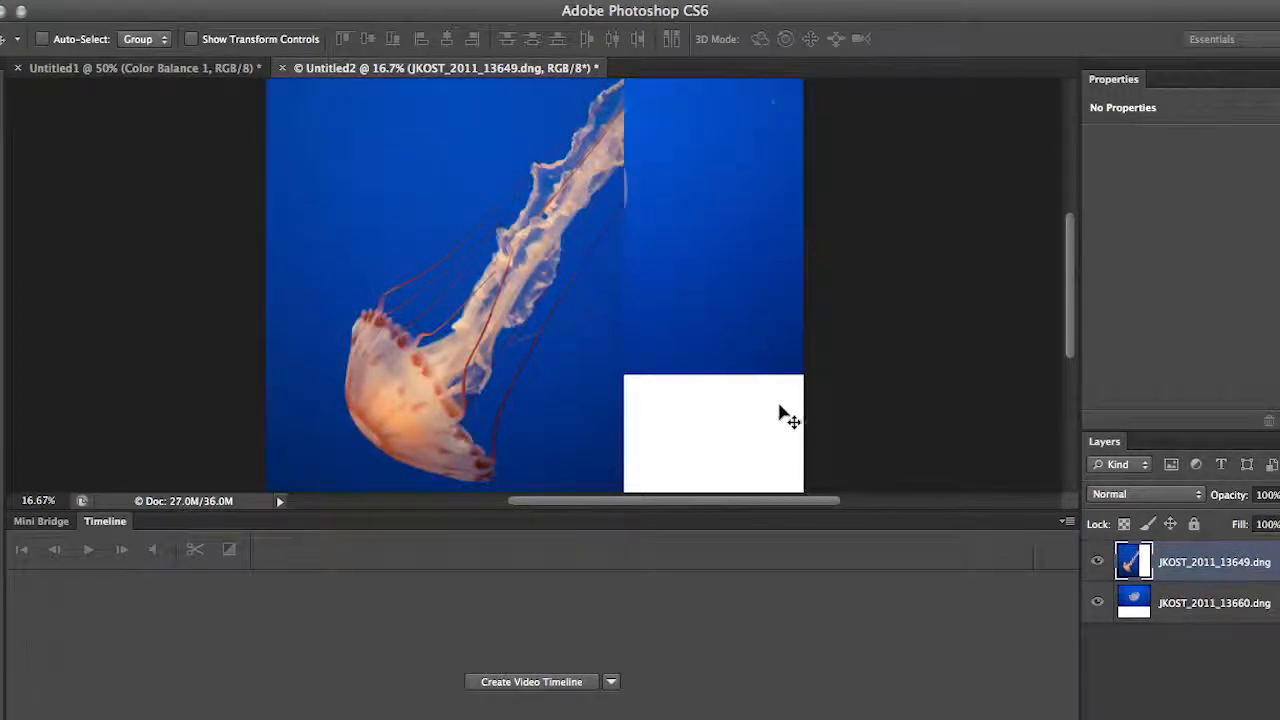
# Tile the two documents, copy both jellyfish photo layers from Untitled2 into the Untitled1 video document, and close Untitled2 without saving
pyautogui.press('F2')
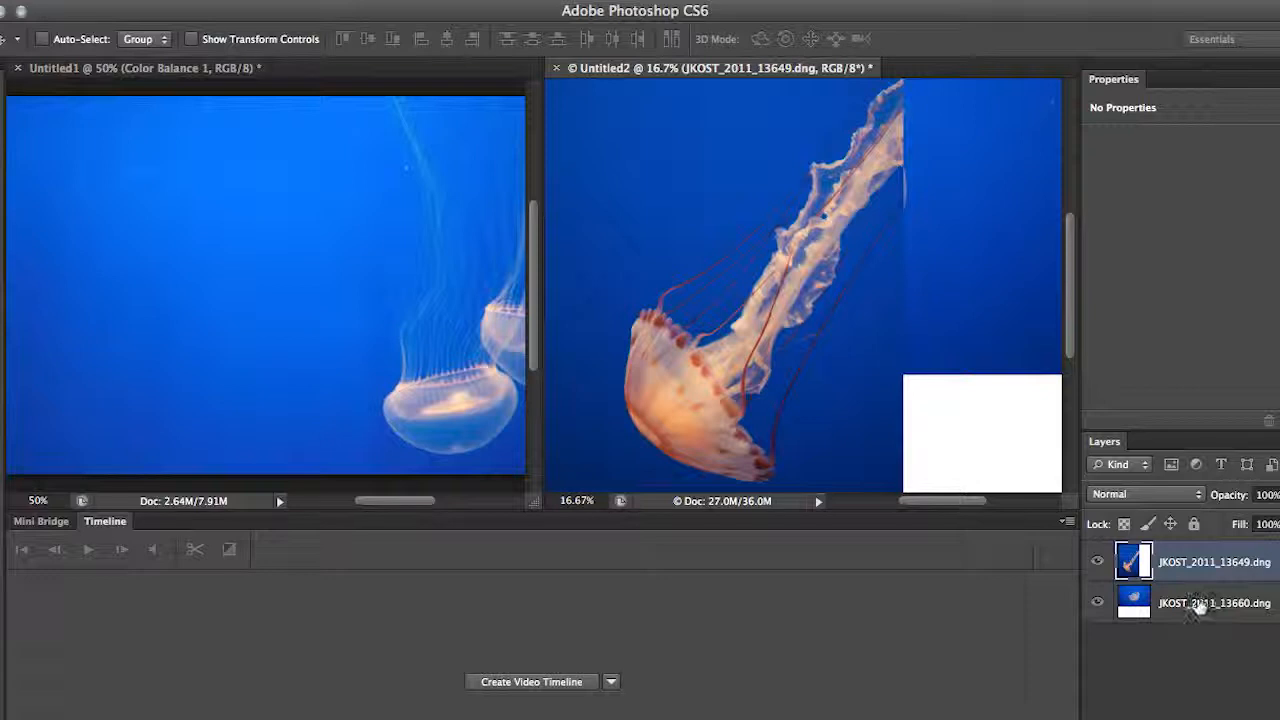
pyautogui.keyDown('shift'); pyautogui.click(1207, 590); pyautogui.keyUp('shift')
pyautogui.moveTo(1207, 605); pyautogui.dragTo(350, 310)
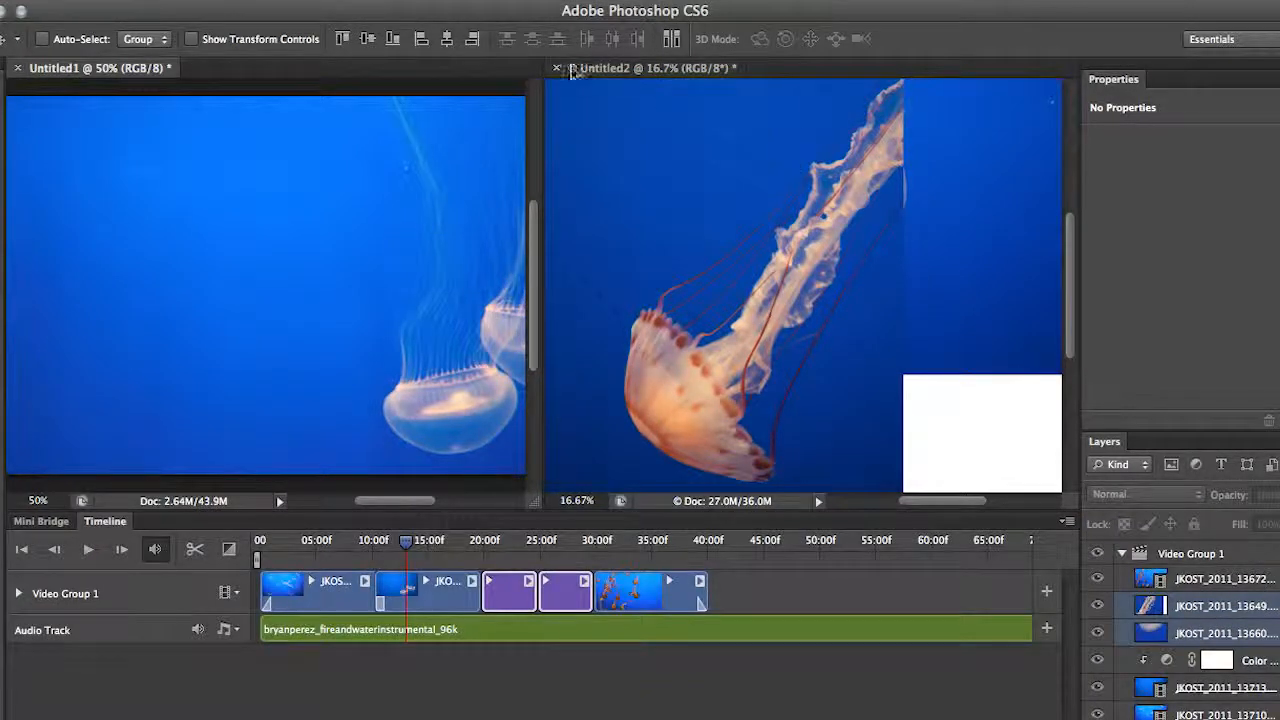
pyautogui.click(557, 69)
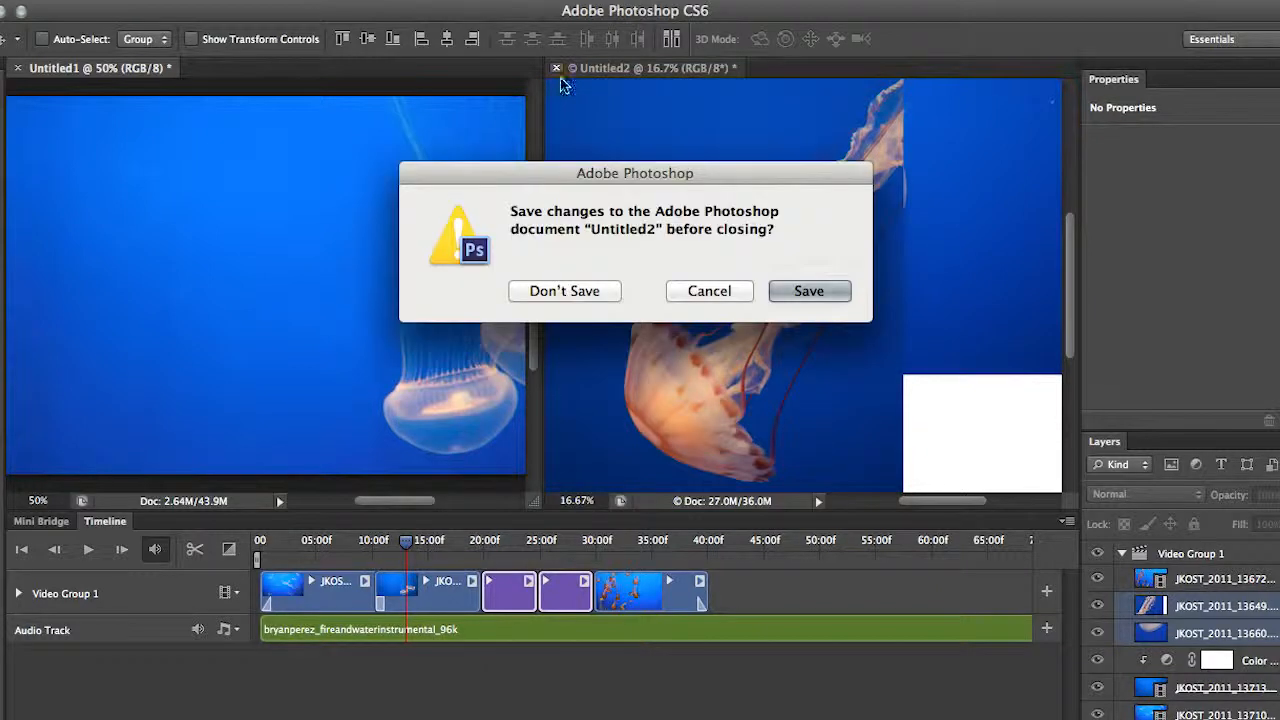
pyautogui.click(591, 297)
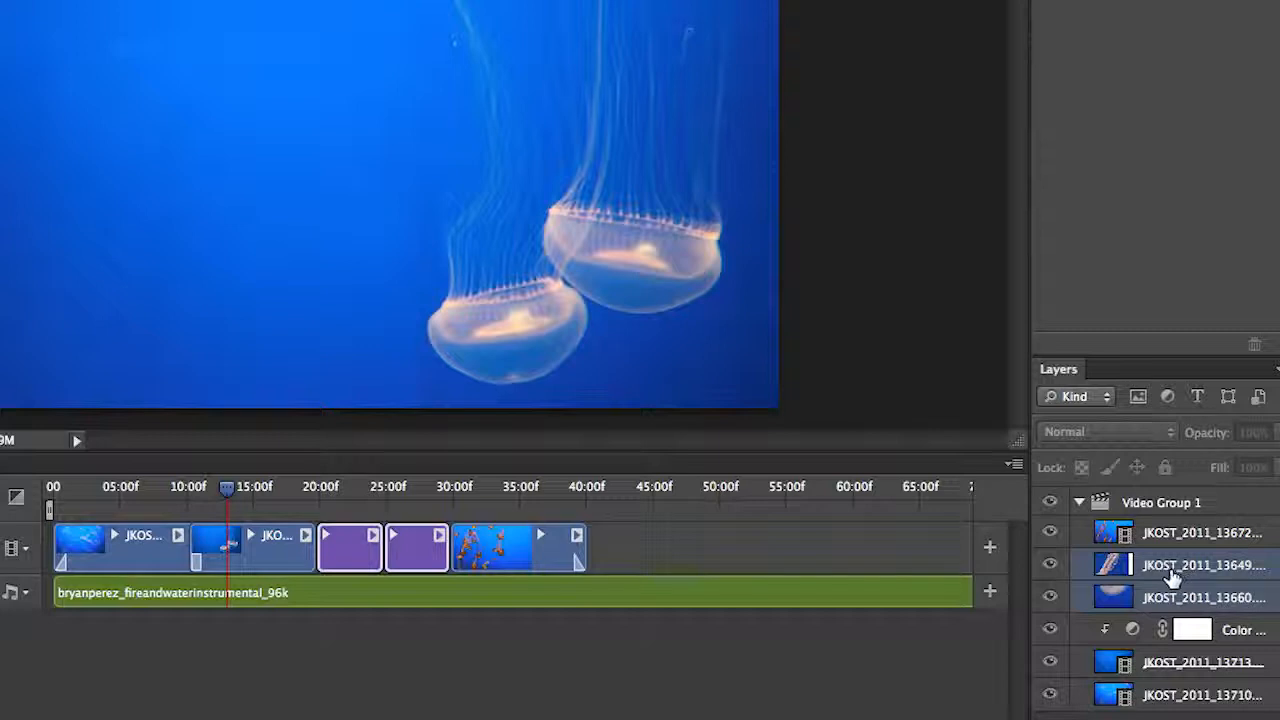
# Move both photo layers above Video Group 1 and shift their clips together to start at about 2 seconds
pyautogui.moveTo(229, 489); pyautogui.dragTo(298, 471)
pyautogui.moveTo(1186, 563); pyautogui.dragTo(1108, 488)
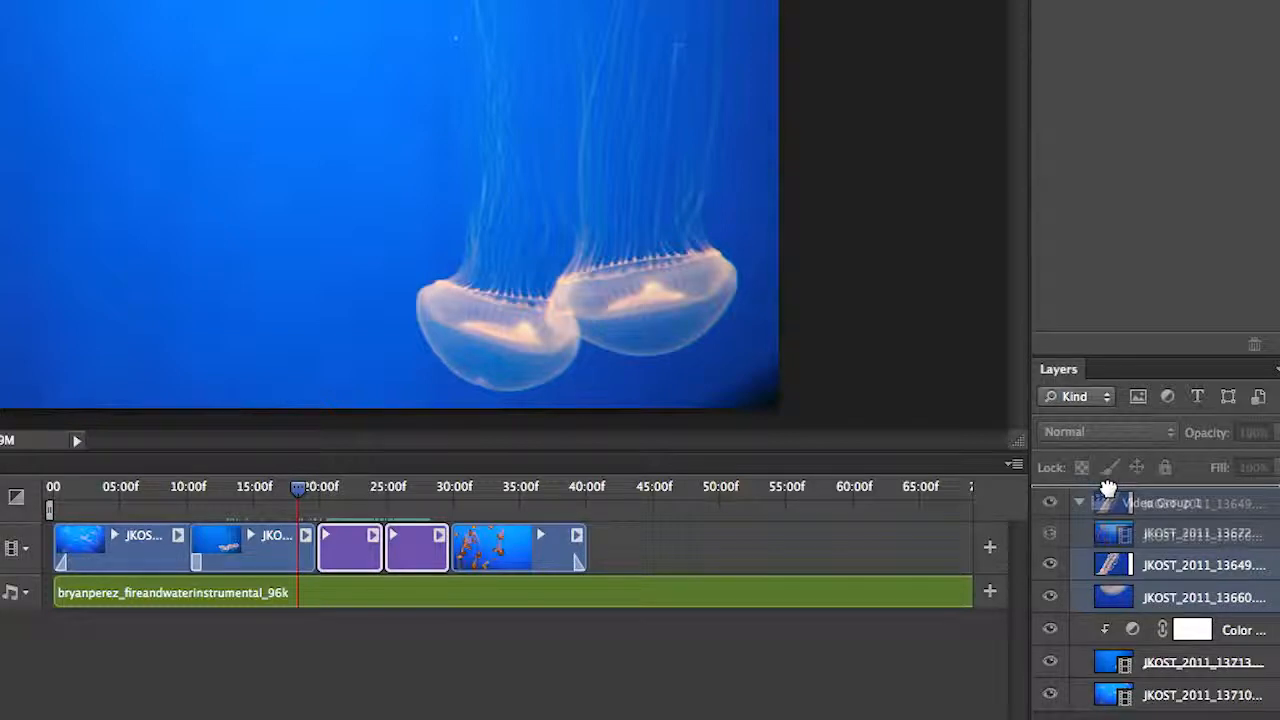
pyautogui.moveTo(1108, 488); pyautogui.dragTo(1107, 483)
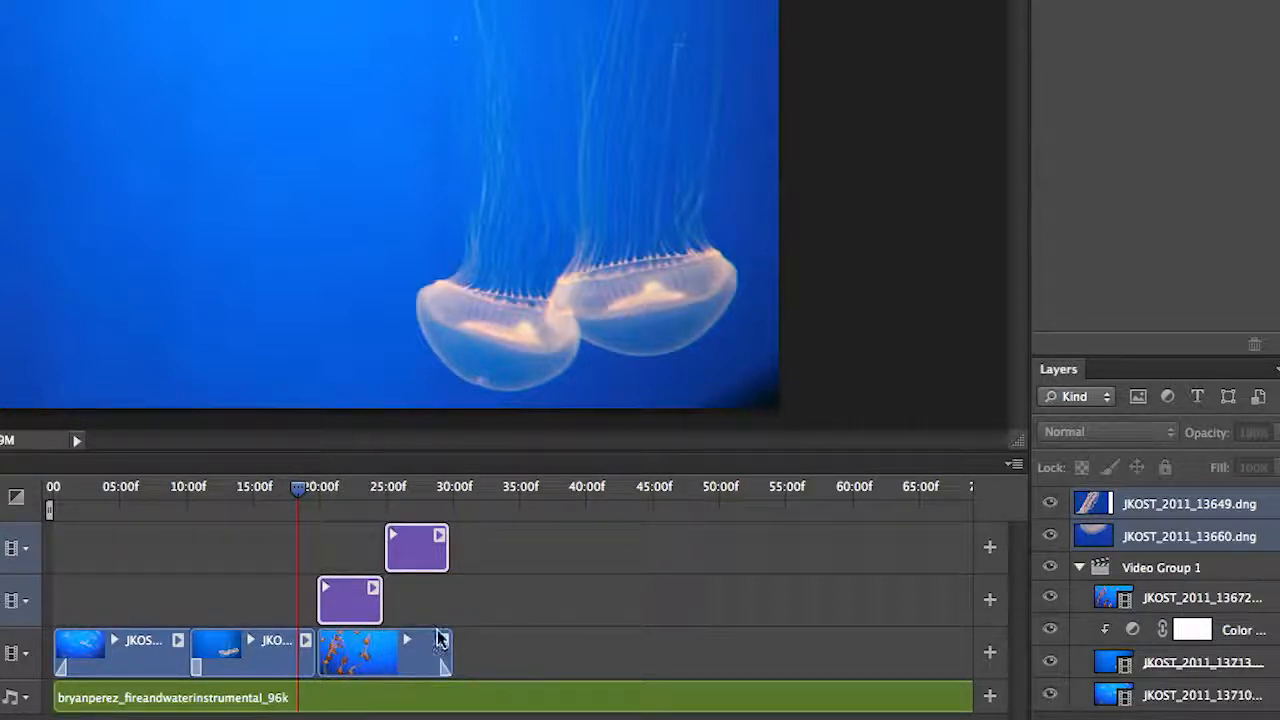
pyautogui.moveTo(347, 605); pyautogui.dragTo(100, 595)
# Apply Pan & Zoom motion to only the white jellyfish clip JKOST_2011_13660 and scrub through it to preview the movement
pyautogui.click(176, 606)
pyautogui.click(136, 606)
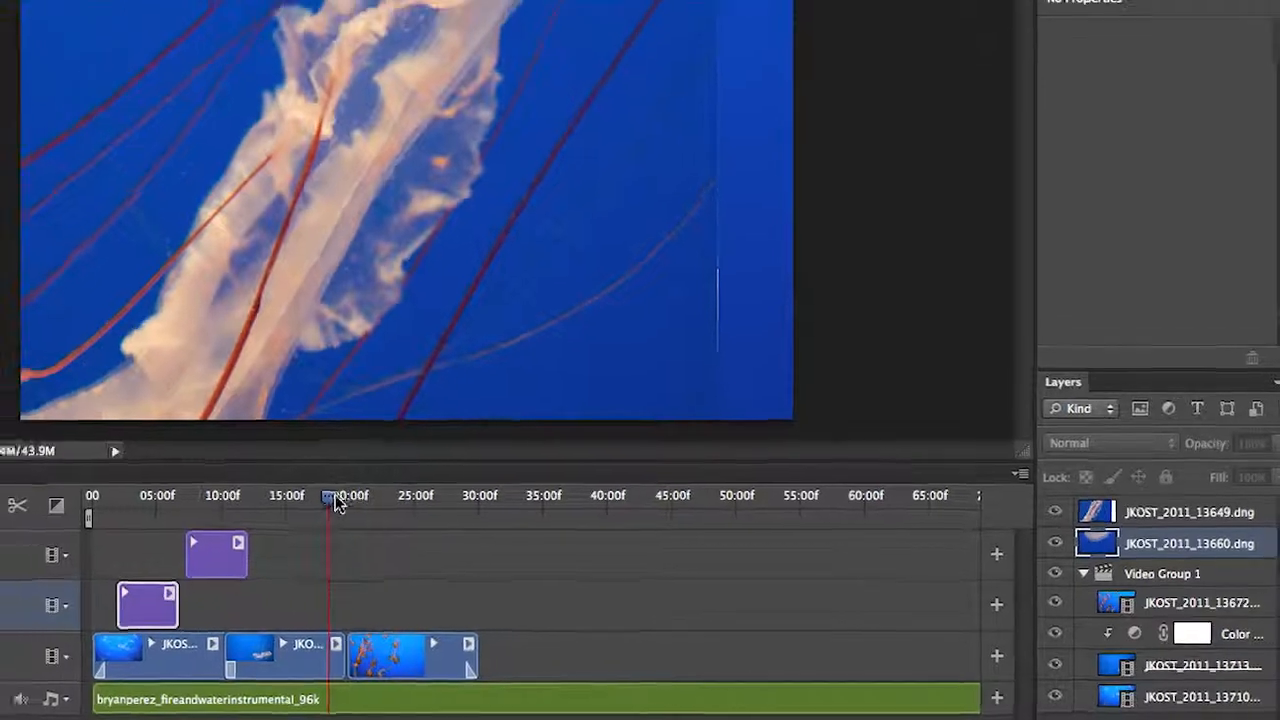
pyautogui.moveTo(336, 502); pyautogui.dragTo(147, 499)
pyautogui.moveTo(328, 543); pyautogui.dragTo(322, 542)
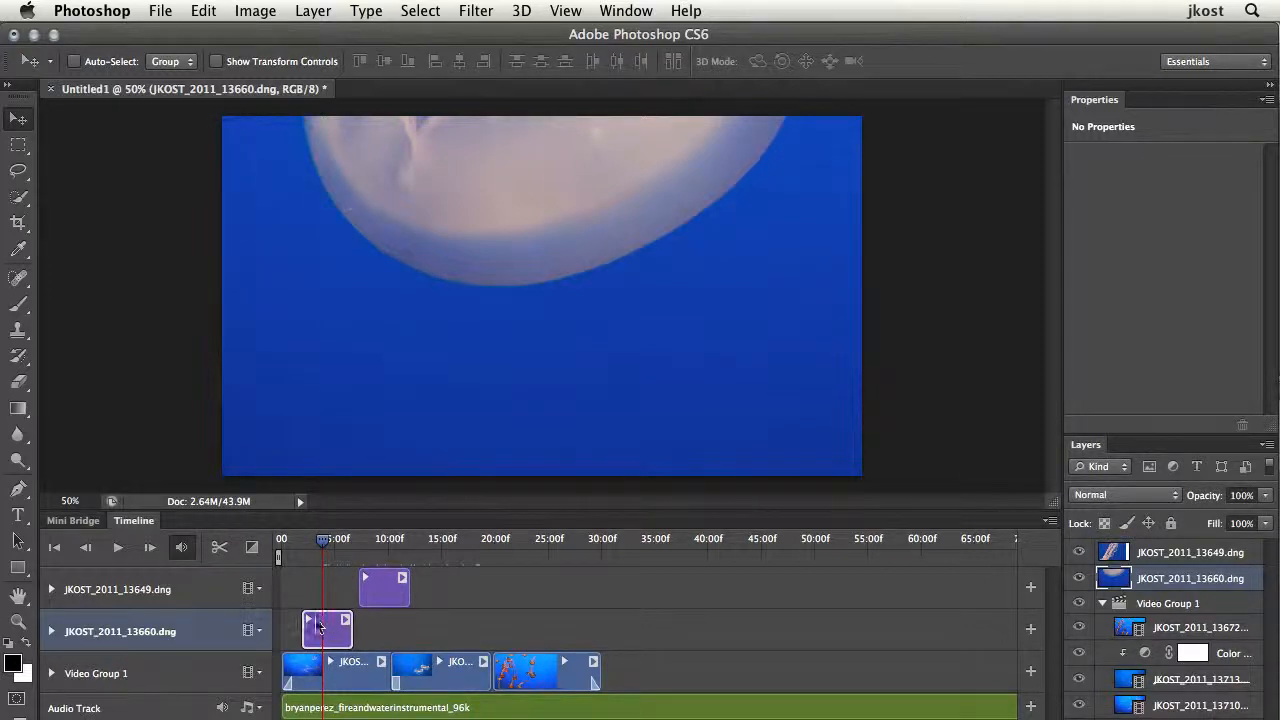
pyautogui.click(346, 620)
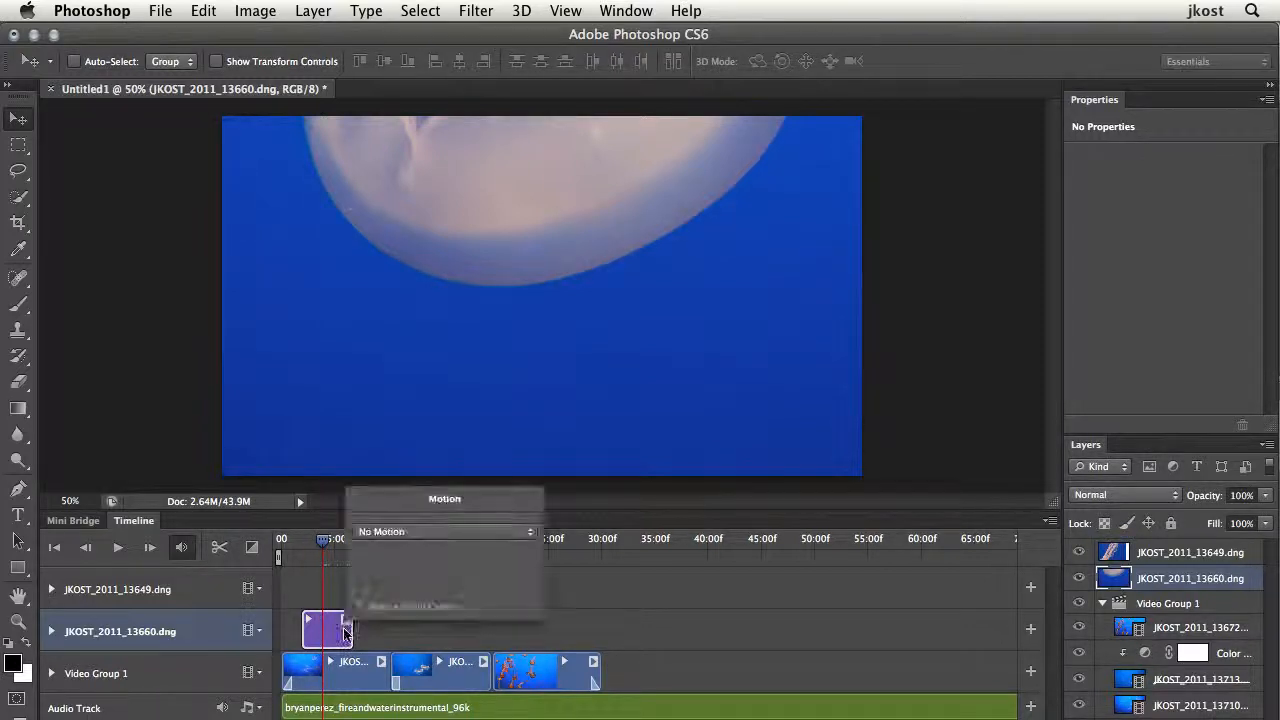
pyautogui.click(397, 533)
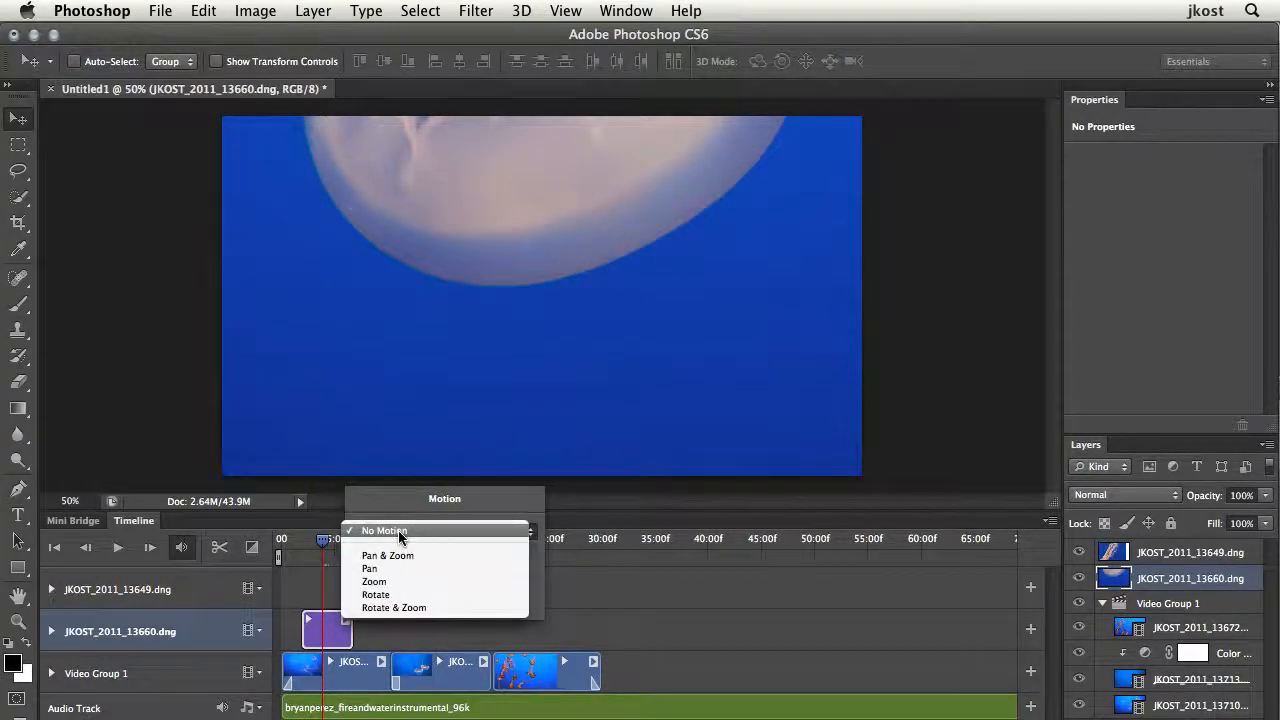
pyautogui.click(413, 555)
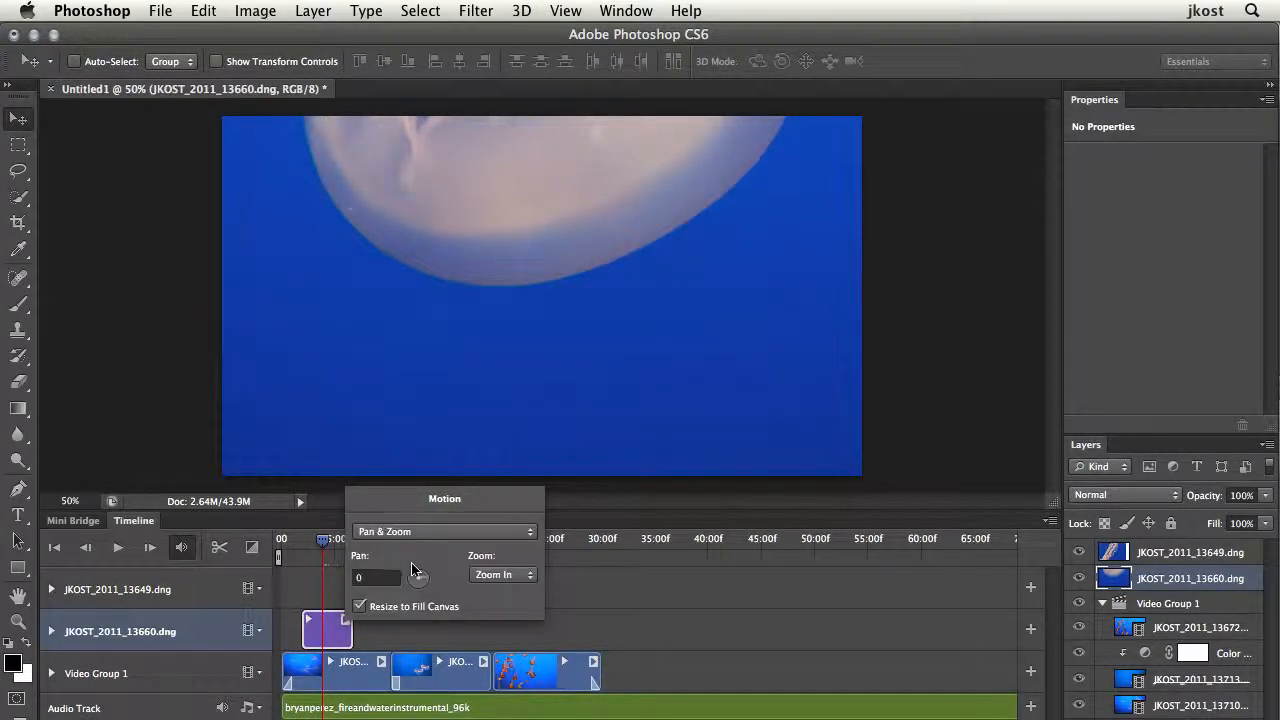
pyautogui.moveTo(323, 543)
pyautogui.mouseDown()
pyautogui.moveTo(304, 546)
pyautogui.moveTo(344, 540)
pyautogui.mouseUp()
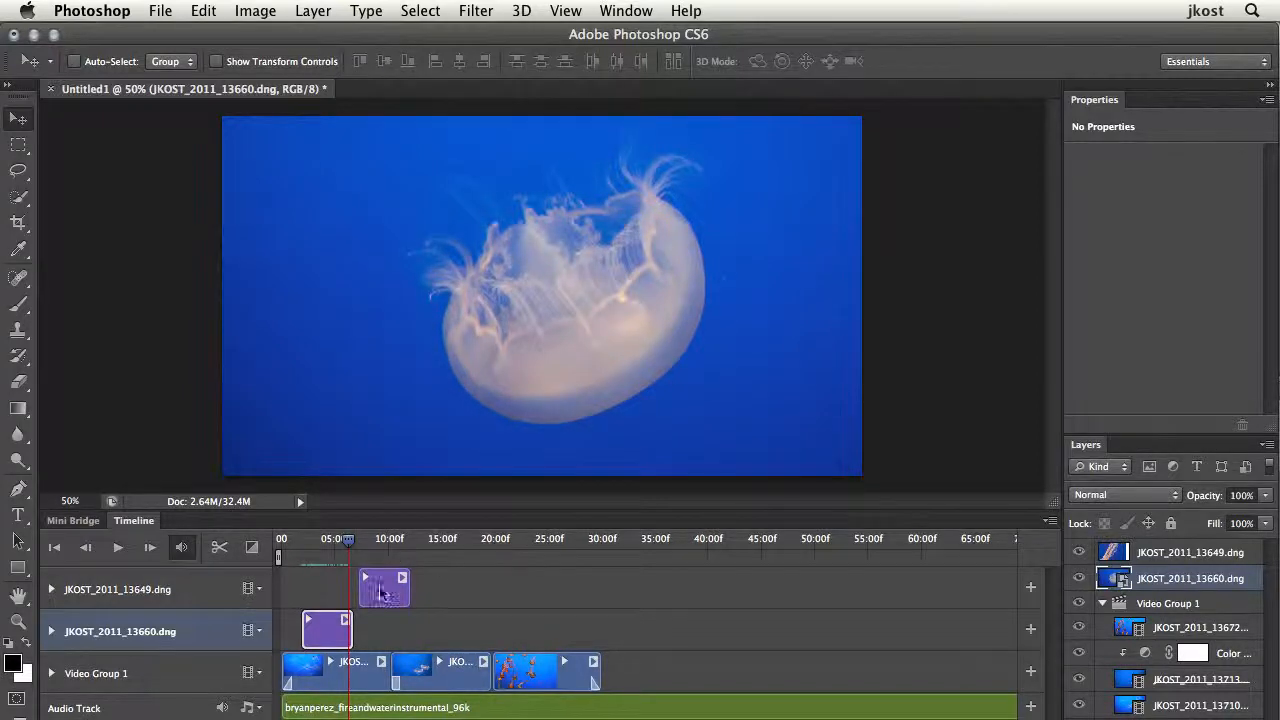
# Convert the orange jellyfish photo layer JKOST_2011_13649 to a Smart Object and expand its keyframe properties in the timeline
pyautogui.click(370, 580)
pyautogui.moveTo(348, 547); pyautogui.dragTo(377, 547)
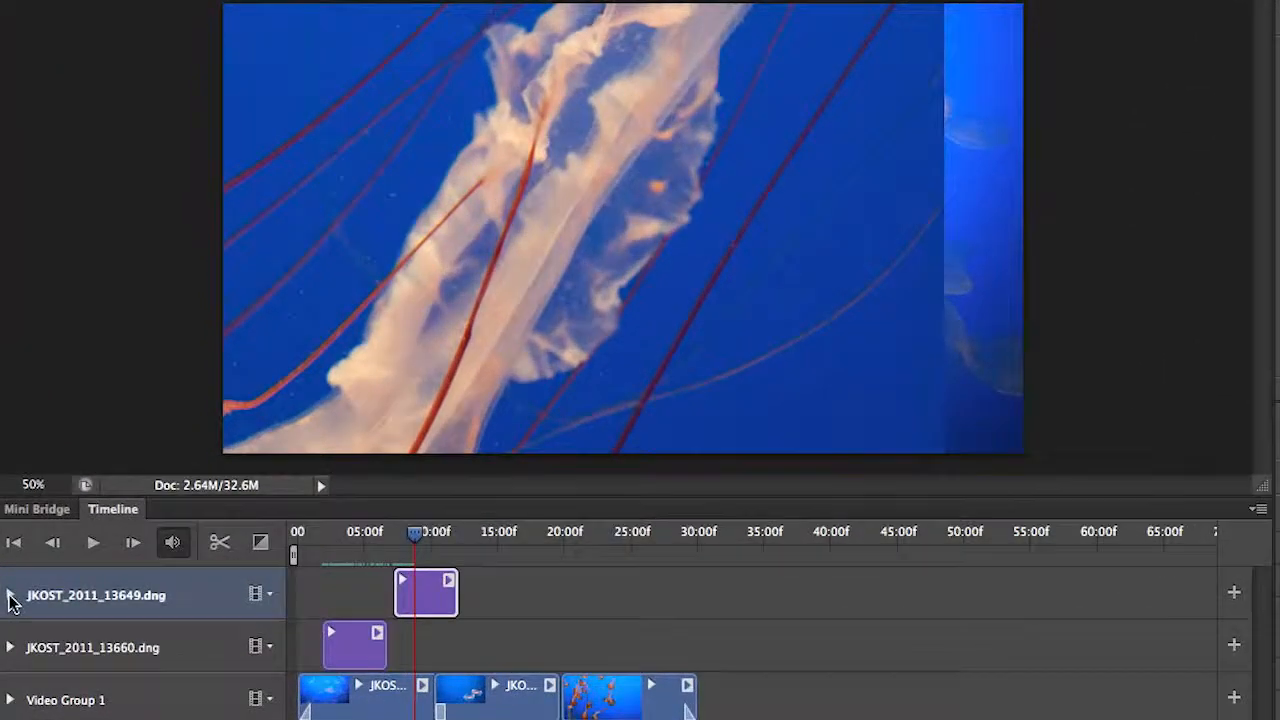
pyautogui.click(51, 589)
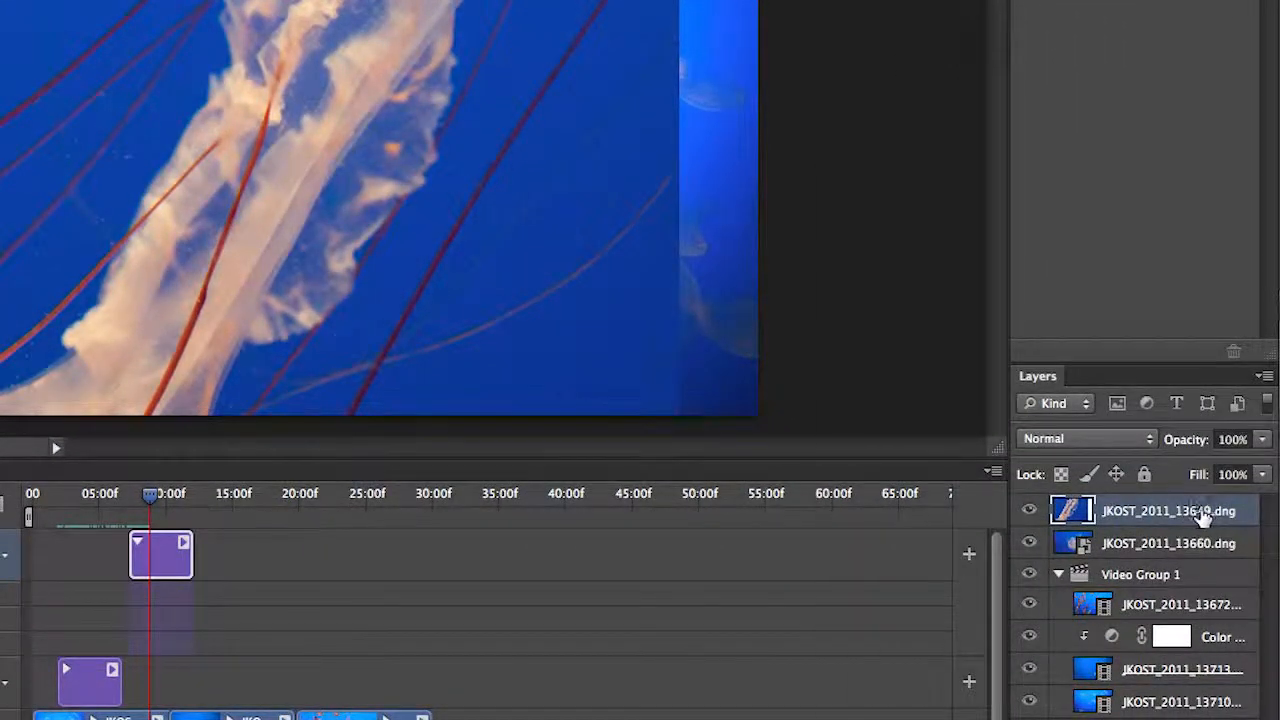
pyautogui.rightClick(1207, 512)
pyautogui.click(910, 85)
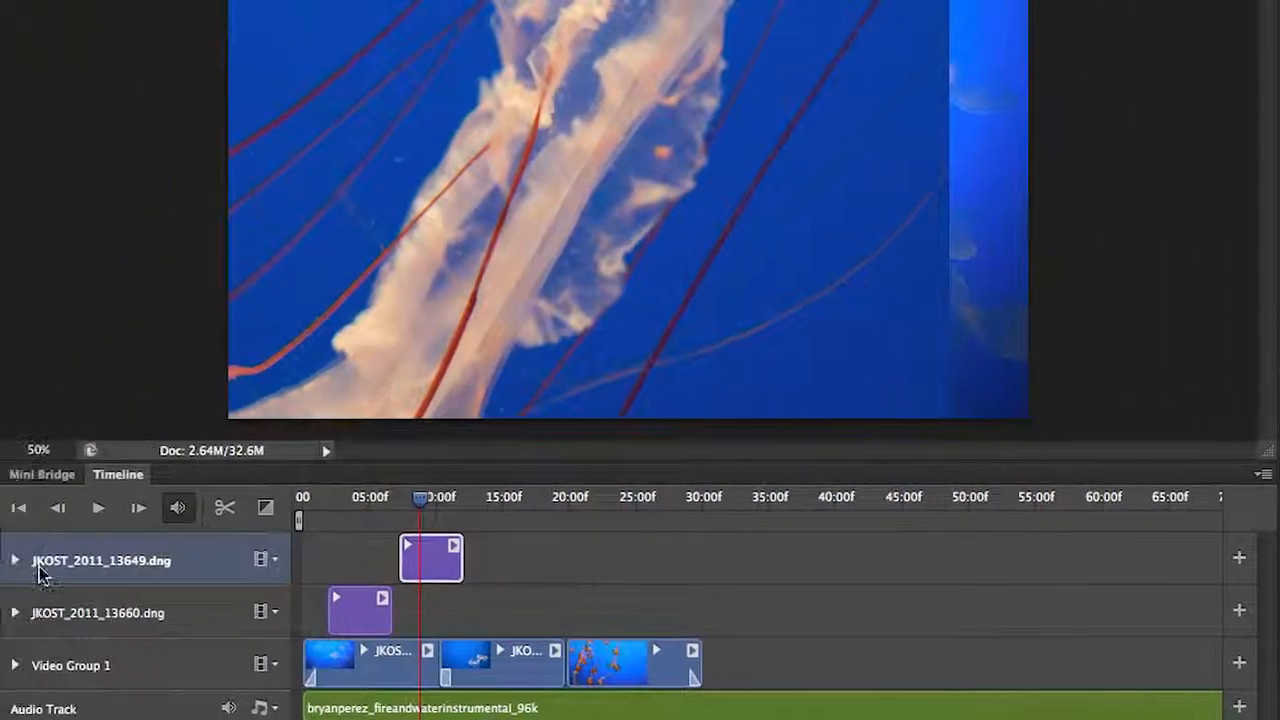
pyautogui.click(15, 561)
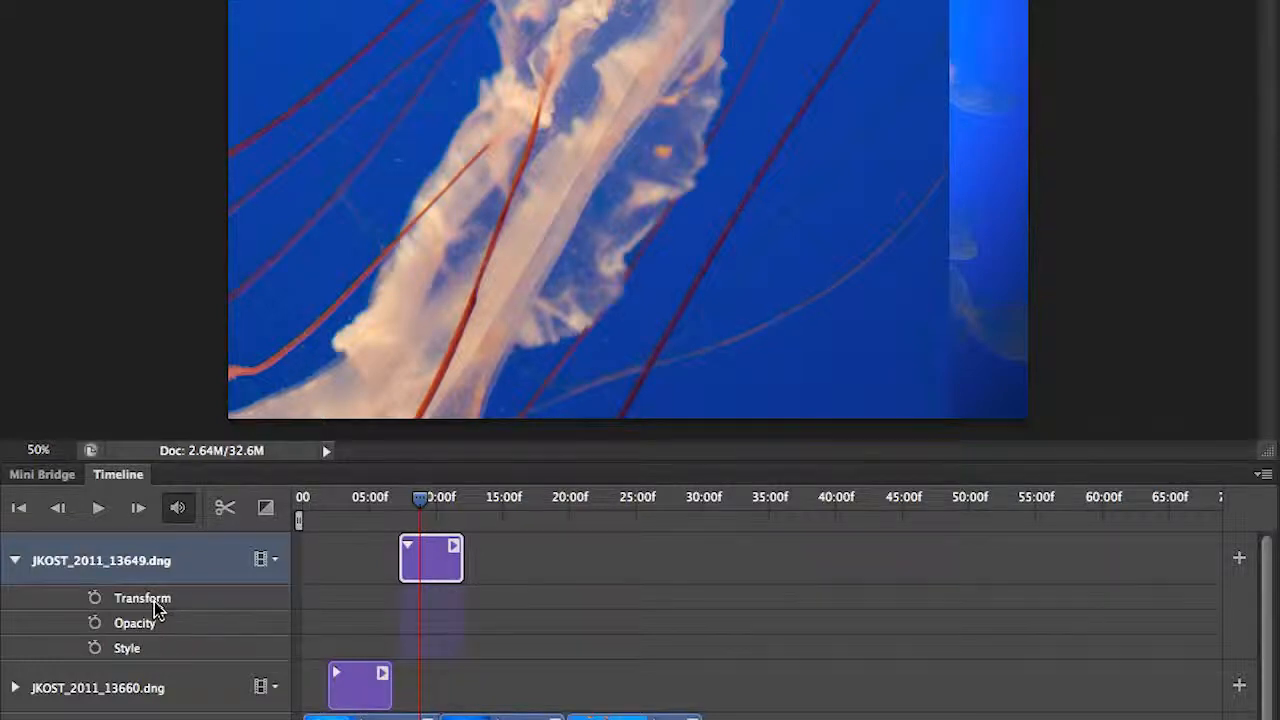
# At the start of the orange jellyfish clip, scale the photo down to fit inside the frame on the canvas's left side
pyautogui.moveTo(420, 499); pyautogui.dragTo(400, 506)
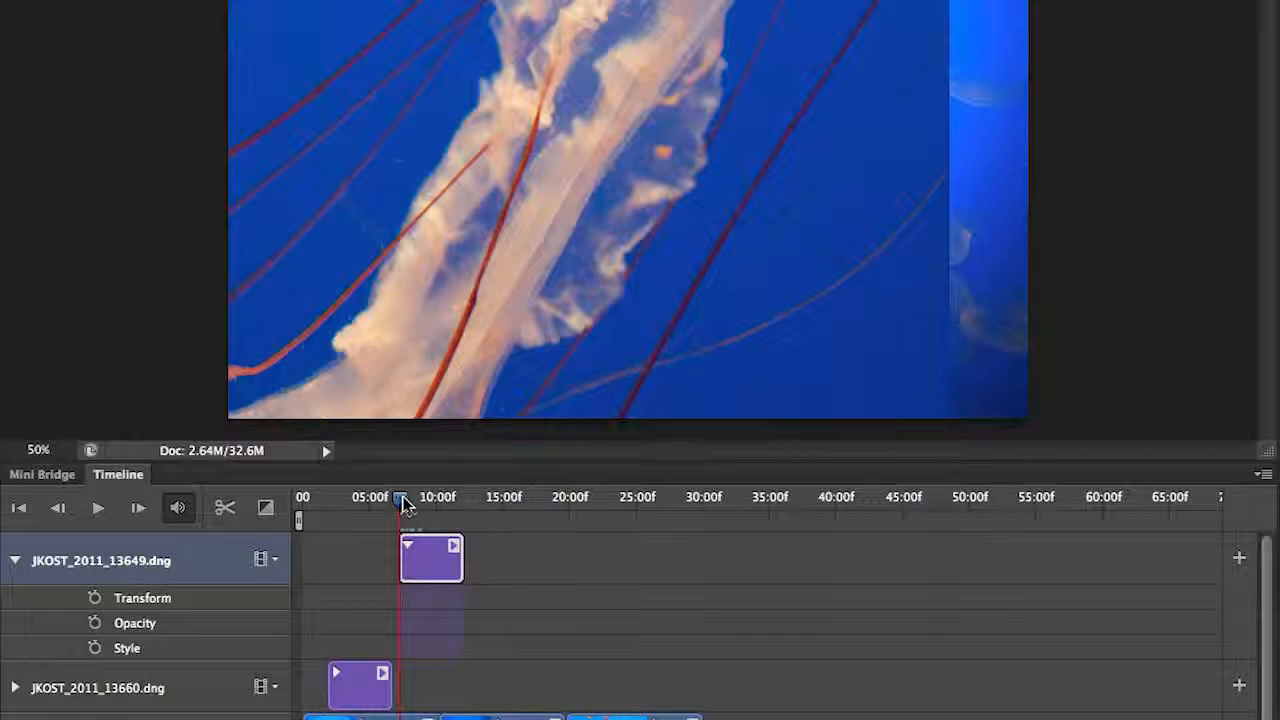
pyautogui.hotkey('ctrl', 't')
pyautogui.hotkey('ctrl', '0')
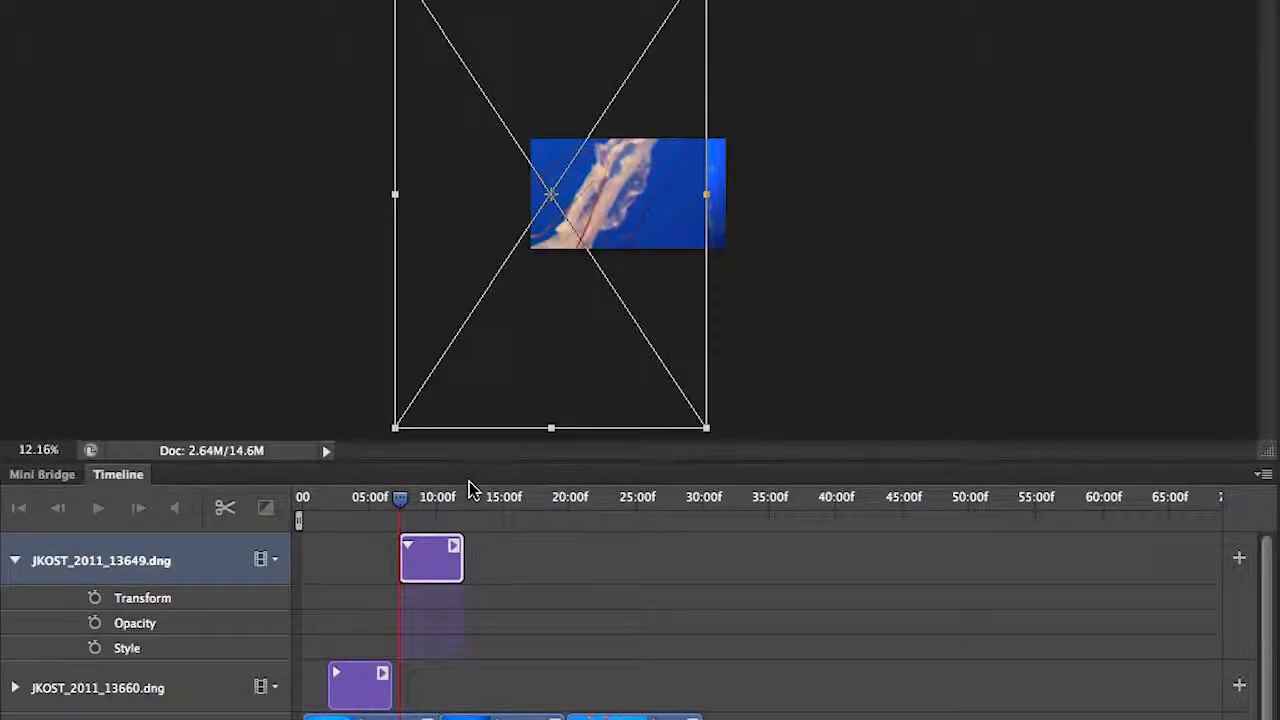
pyautogui.moveTo(706, 0); pyautogui.dragTo(577, 154)
pyautogui.moveTo(562, 218); pyautogui.dragTo(582, 220)
pyautogui.press('Return')
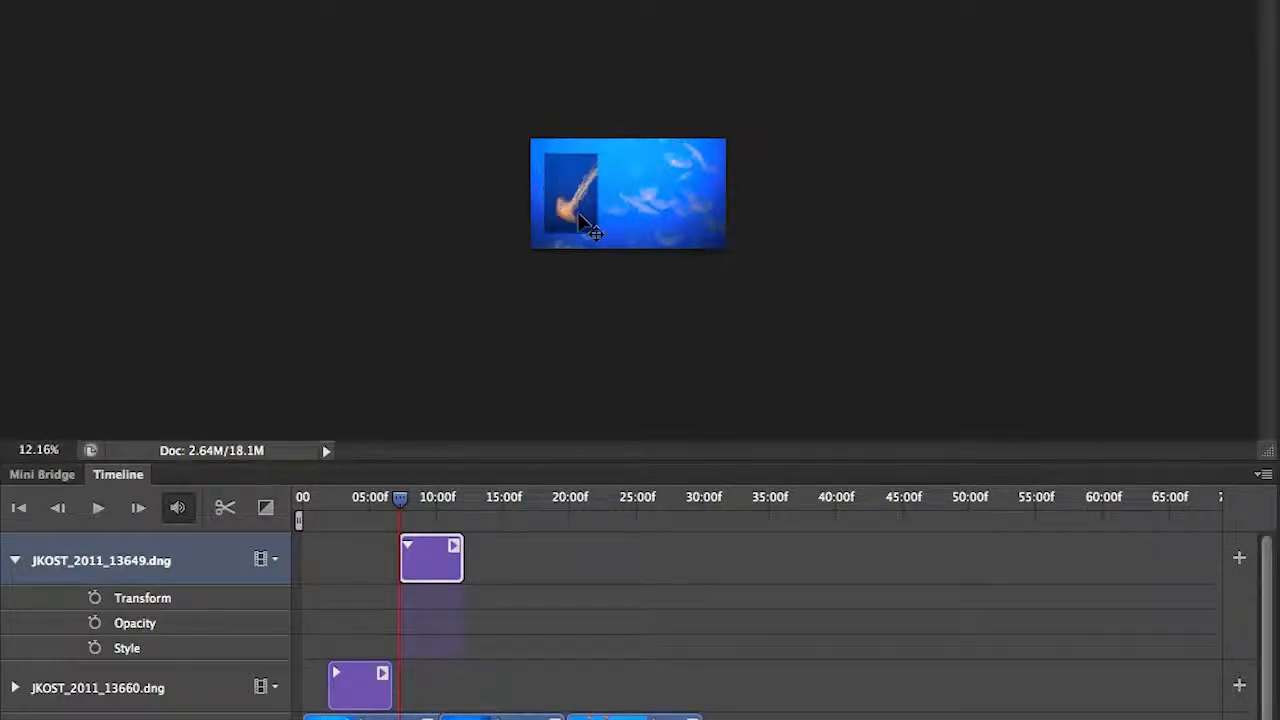
# Enable Transform keyframes at the start of the orange jellyfish clip and extend the clip to about 16.5 seconds
pyautogui.click(94, 600)
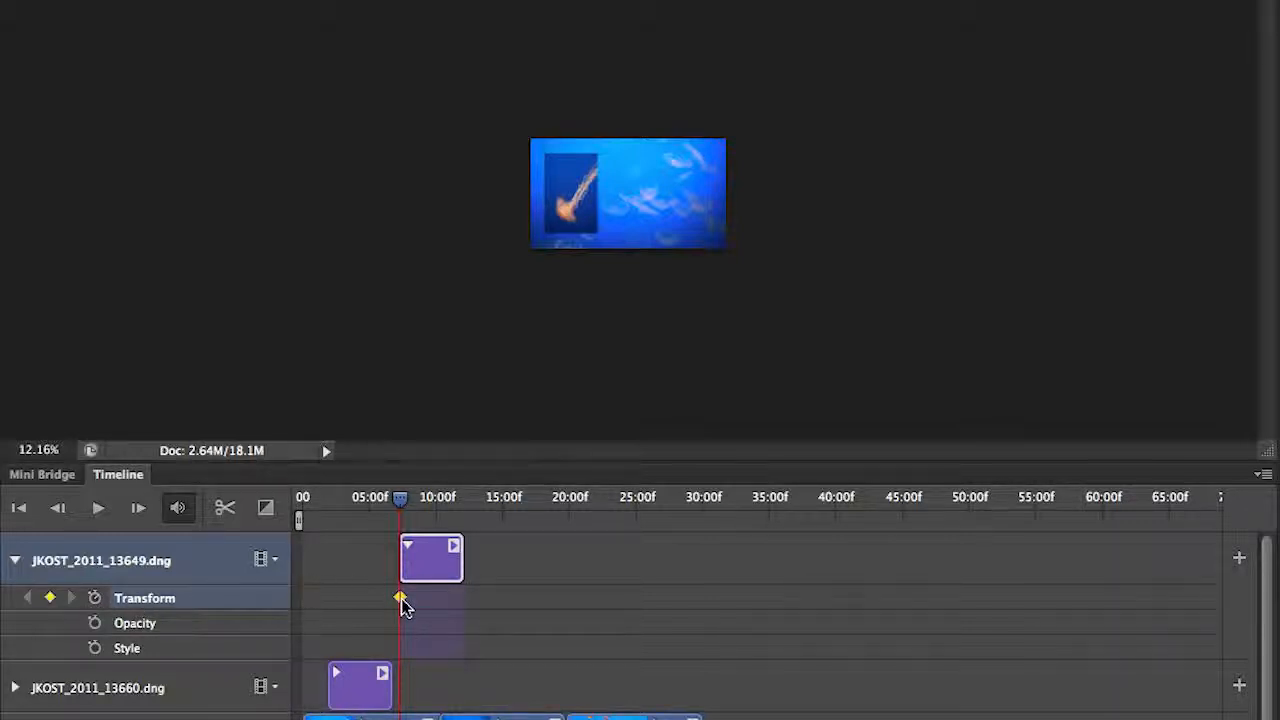
pyautogui.moveTo(412, 506); pyautogui.dragTo(462, 500)
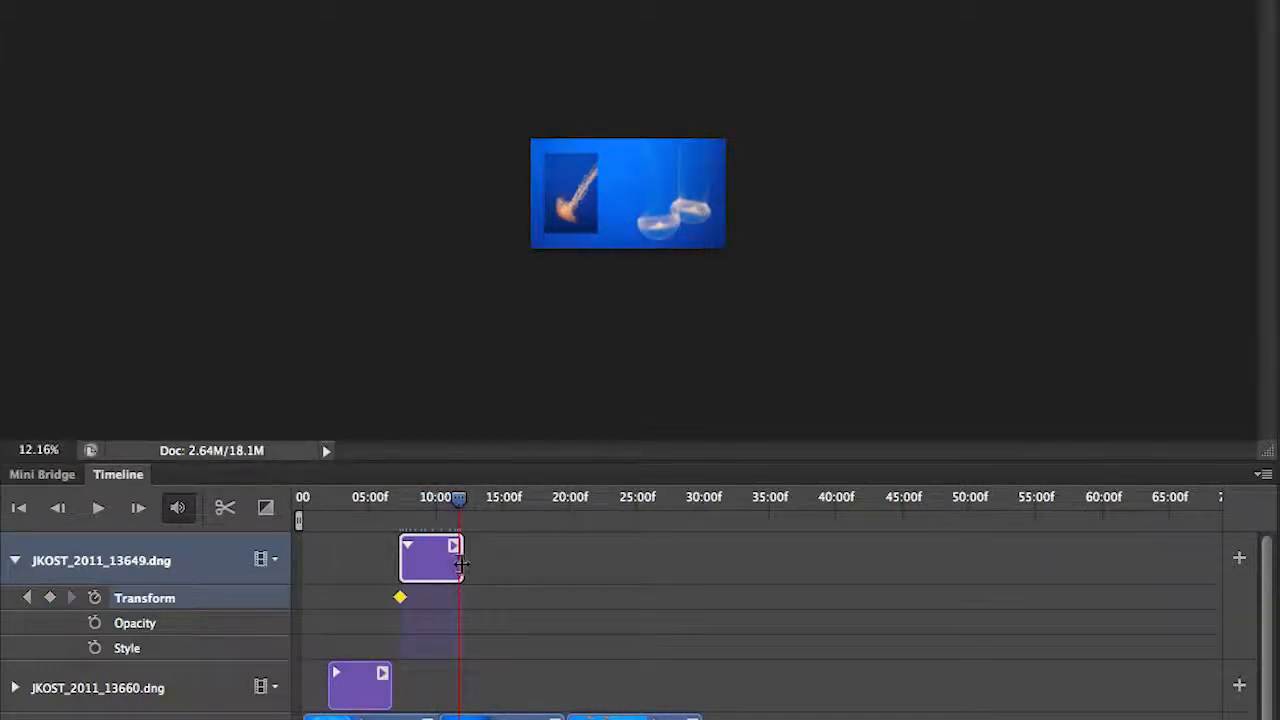
pyautogui.moveTo(462, 563); pyautogui.dragTo(523, 563)
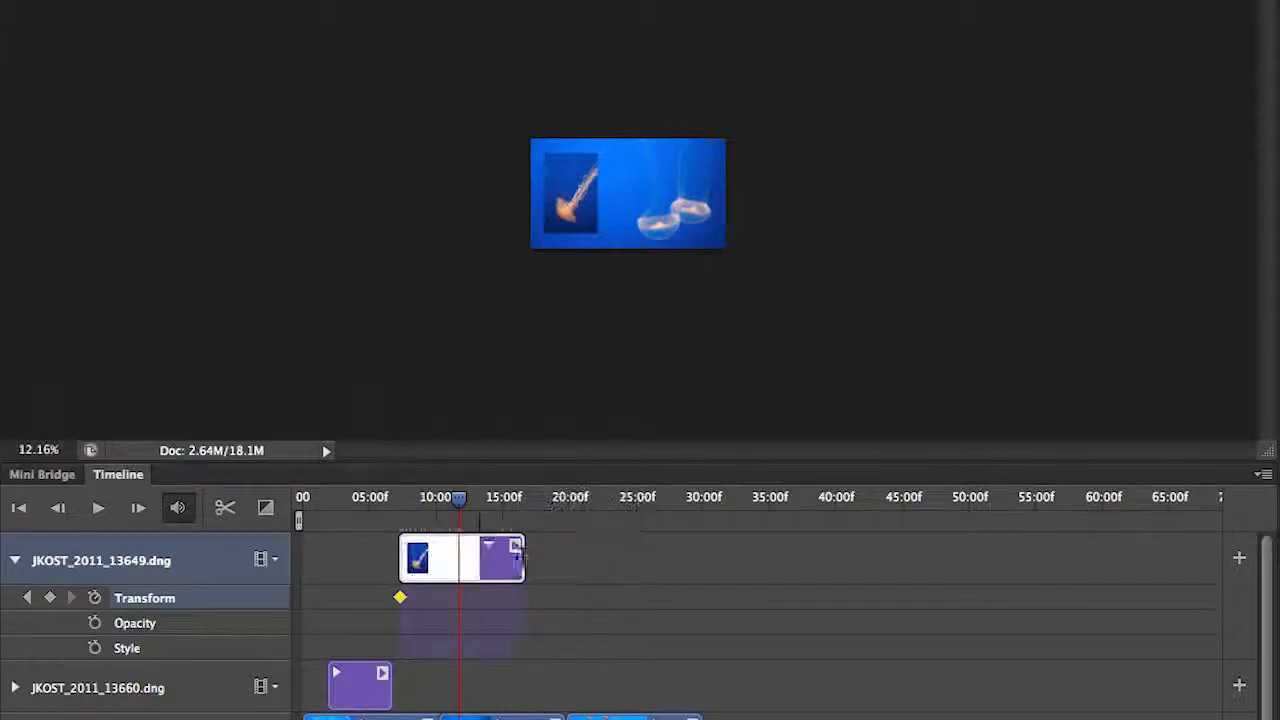
# Enlarge the orange jellyfish photo slightly at the clip's end to set a second Transform keyframe, and preview the animation
pyautogui.moveTo(464, 510); pyautogui.dragTo(520, 500)
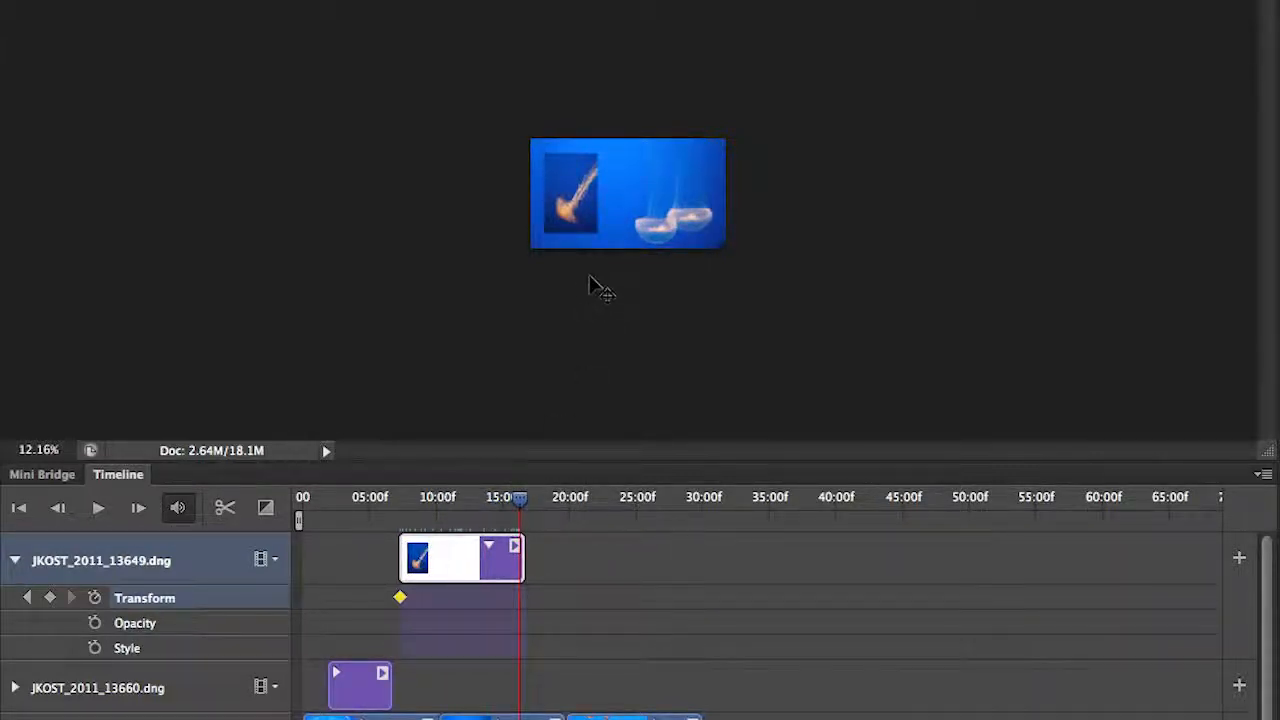
pyautogui.hotkey('ctrl', 't')
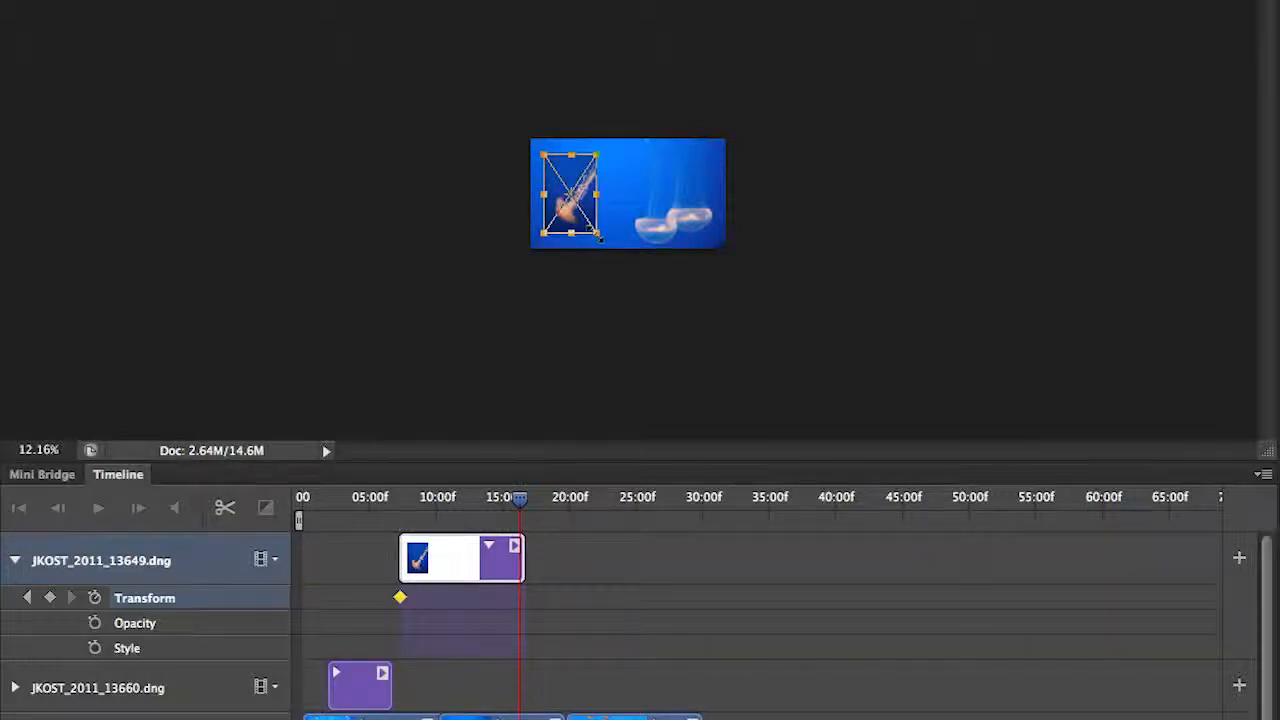
pyautogui.moveTo(598, 234); pyautogui.dragTo(611, 246)
pyautogui.press('Return')
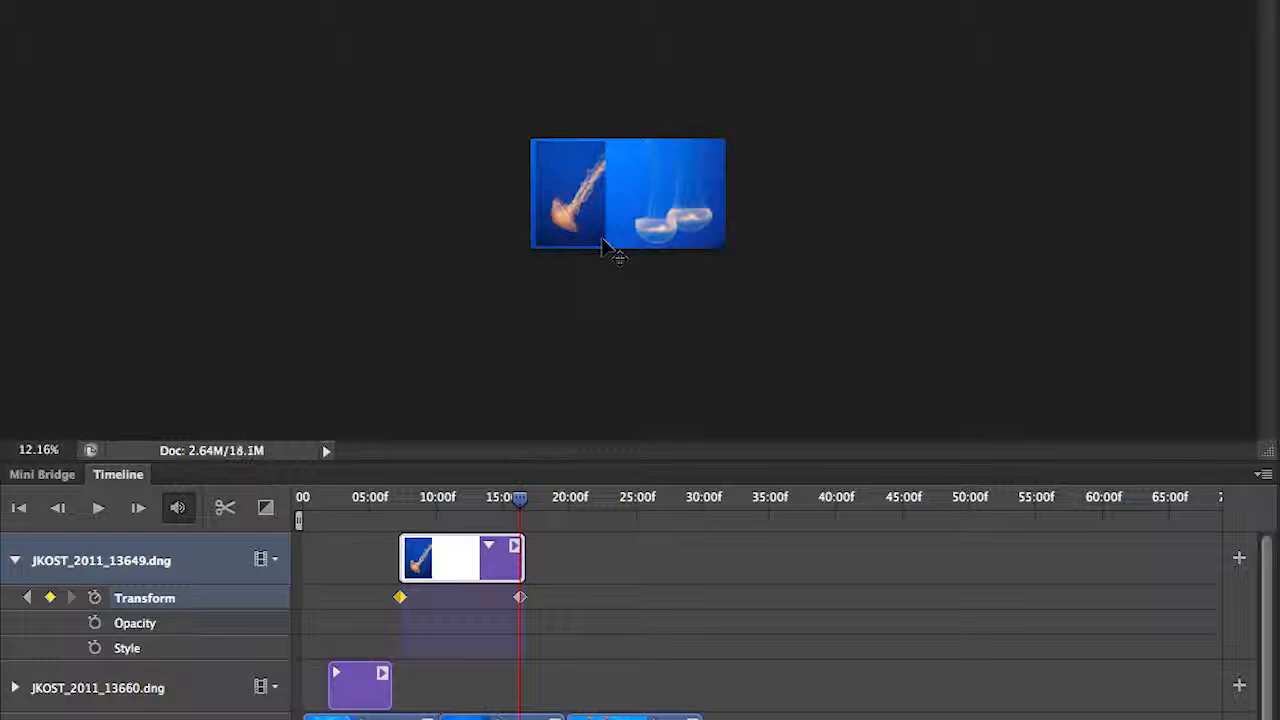
pyautogui.hotkey('ctrl', '+')
pyautogui.hotkey('ctrl', '+')
pyautogui.hotkey('ctrl', '+')
pyautogui.hotkey('ctrl', '+')
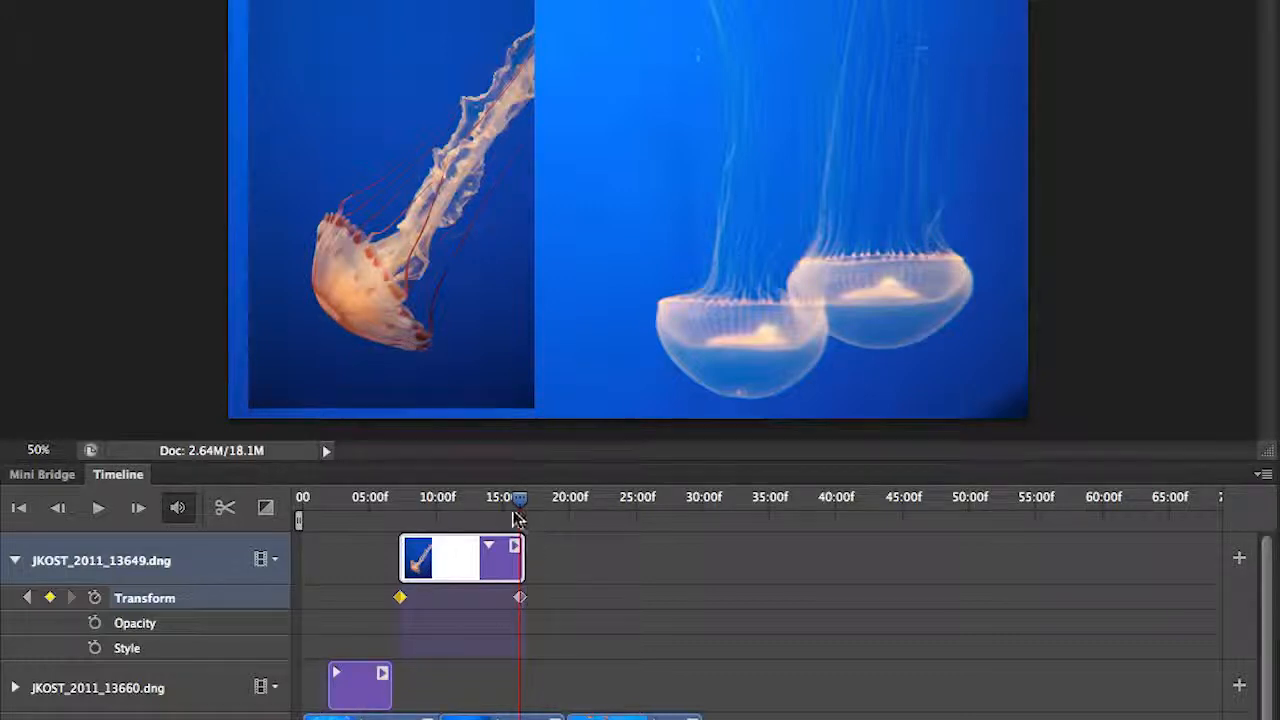
pyautogui.moveTo(523, 508); pyautogui.dragTo(447, 495)
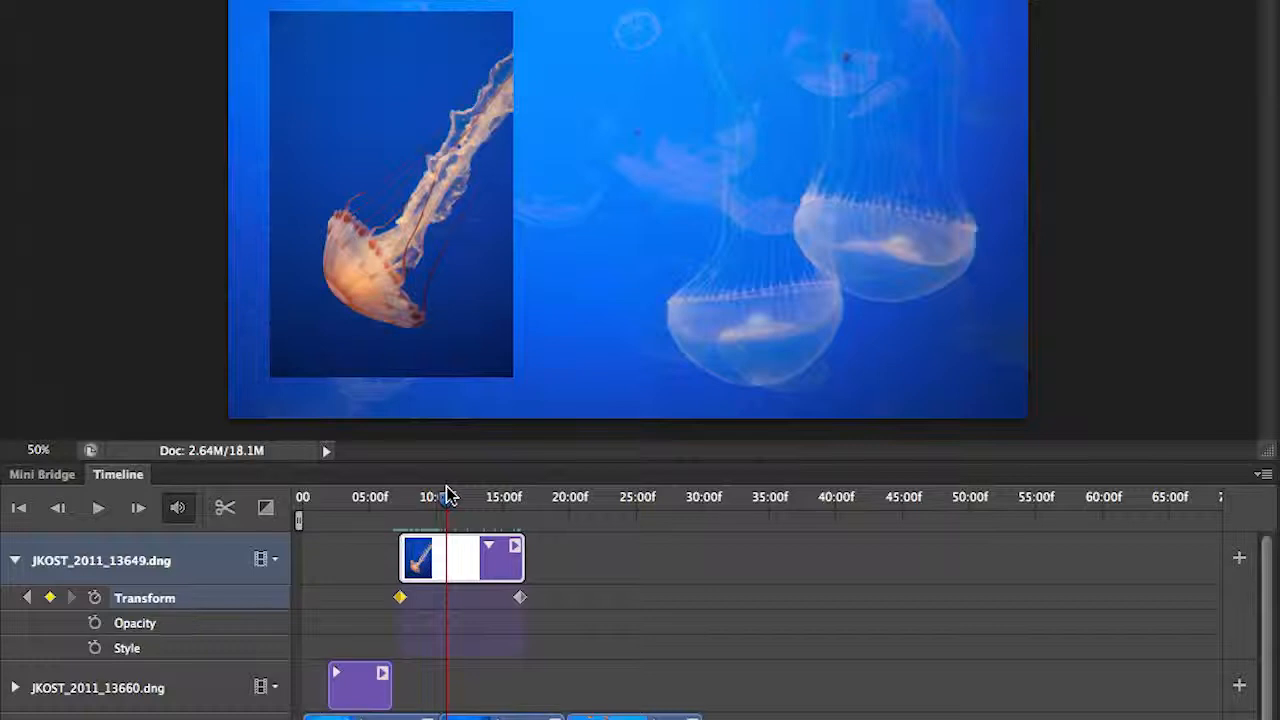
pyautogui.moveTo(447, 496); pyautogui.dragTo(497, 497)
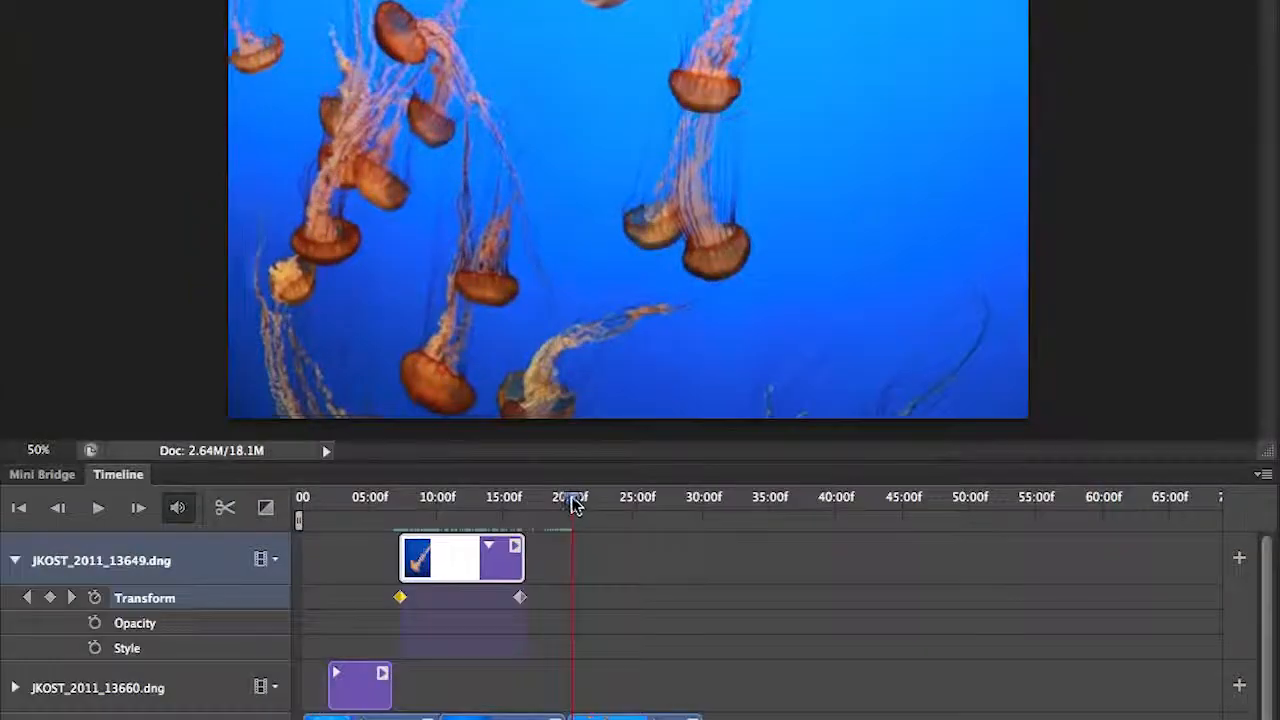
# Convert the last video clip in the group, JKOST_2011_13672, to a Smart Object
pyautogui.moveTo(571, 505); pyautogui.dragTo(597, 503)
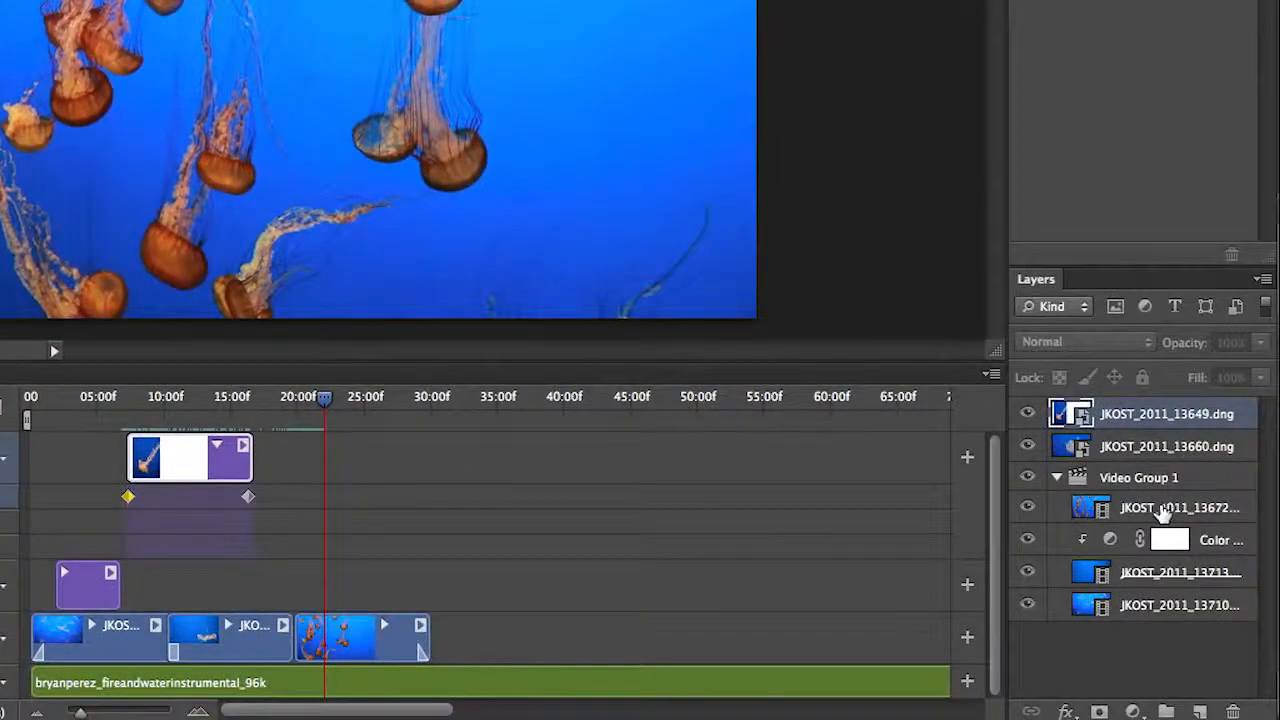
pyautogui.click(1163, 510)
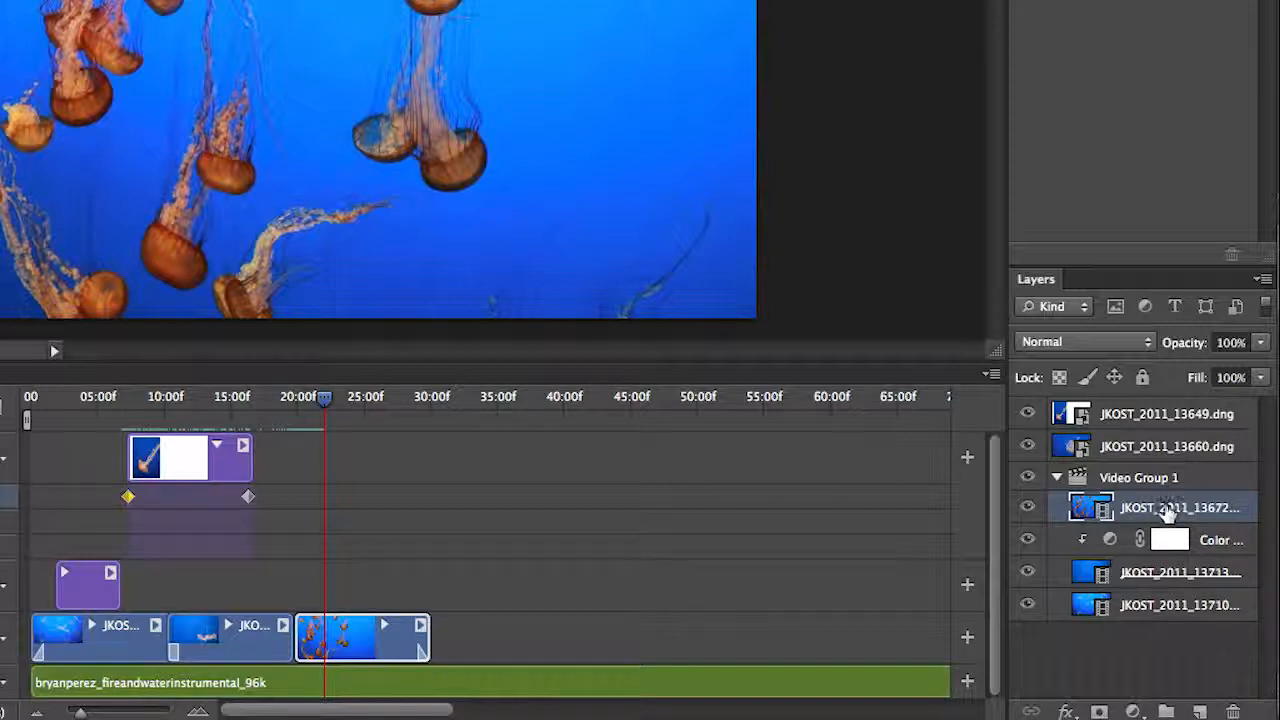
pyautogui.rightClick(1160, 510)
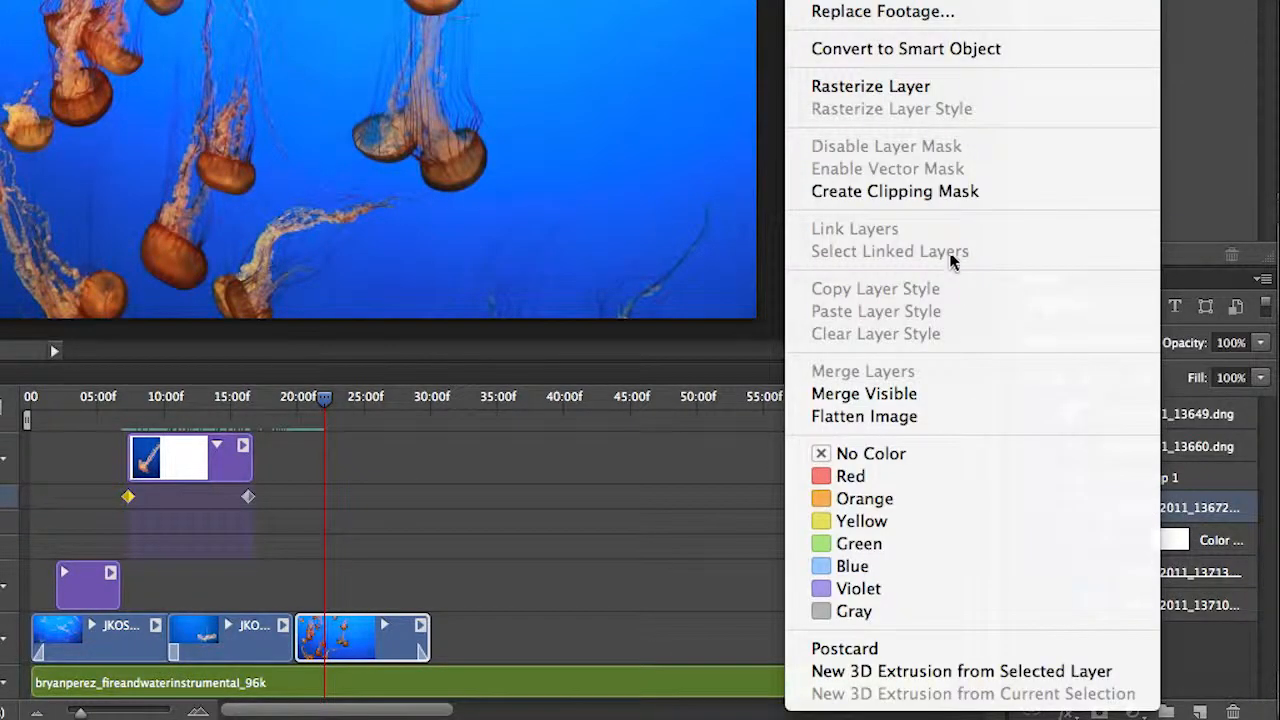
pyautogui.click(900, 53)
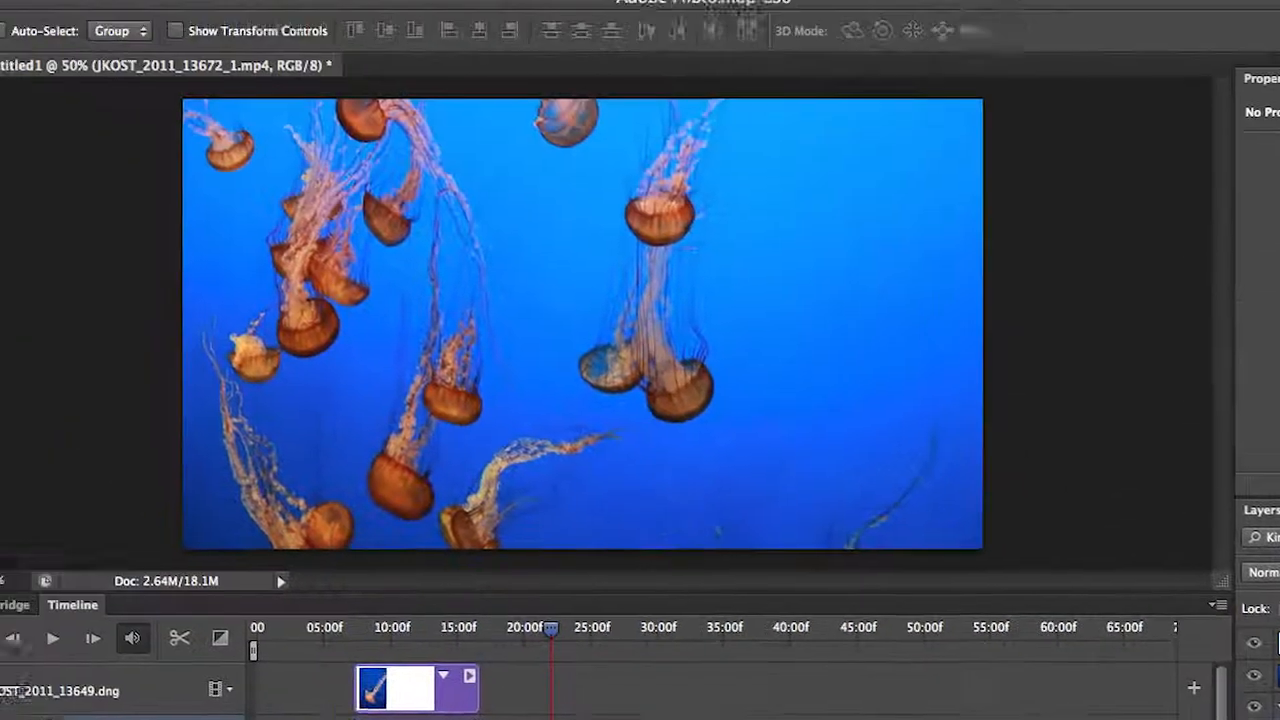
# Apply a High Pass filter to the JKOST_2011_13672 Smart Object clip with a slightly increased radius
pyautogui.click(542, 10)
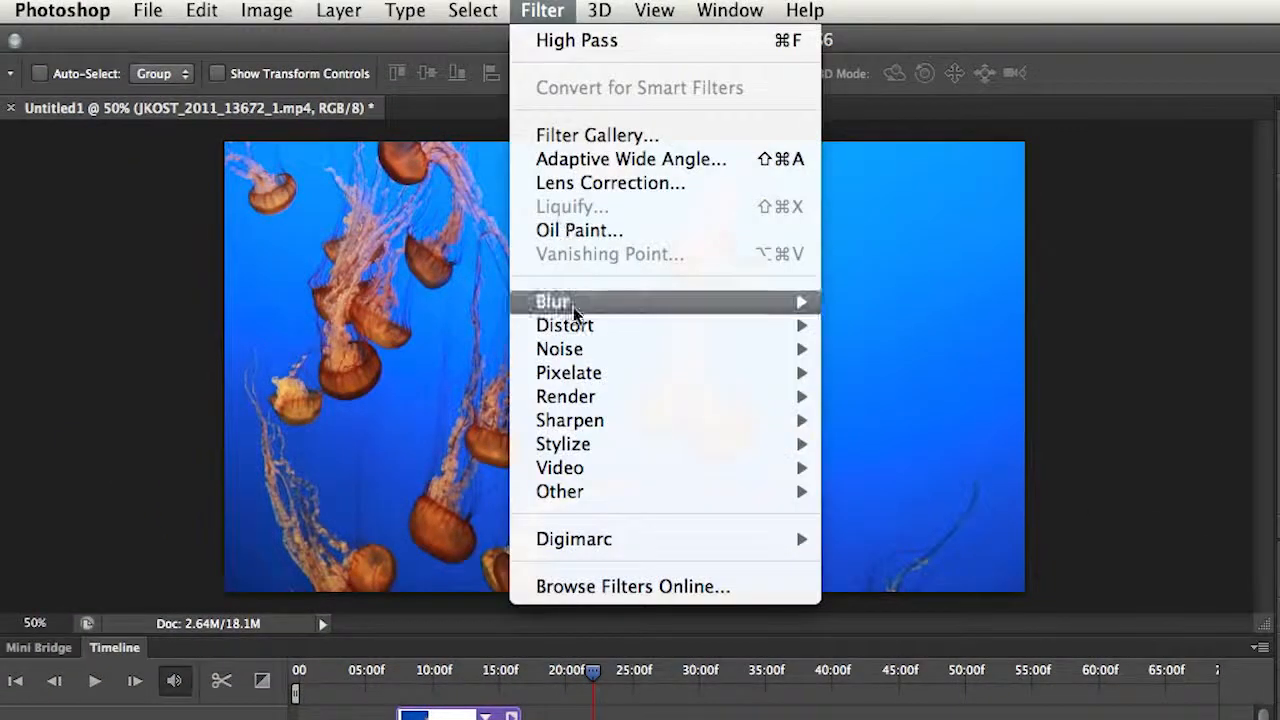
pyautogui.moveTo(587, 482)
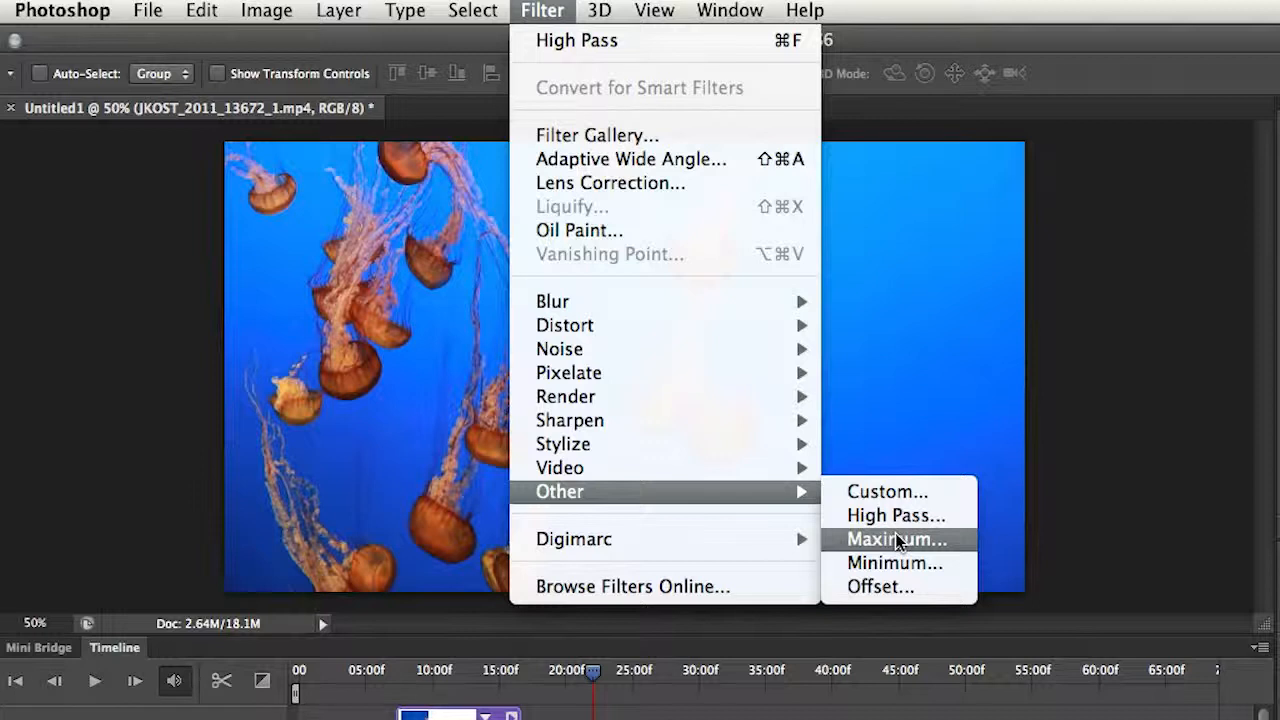
pyautogui.click(924, 516)
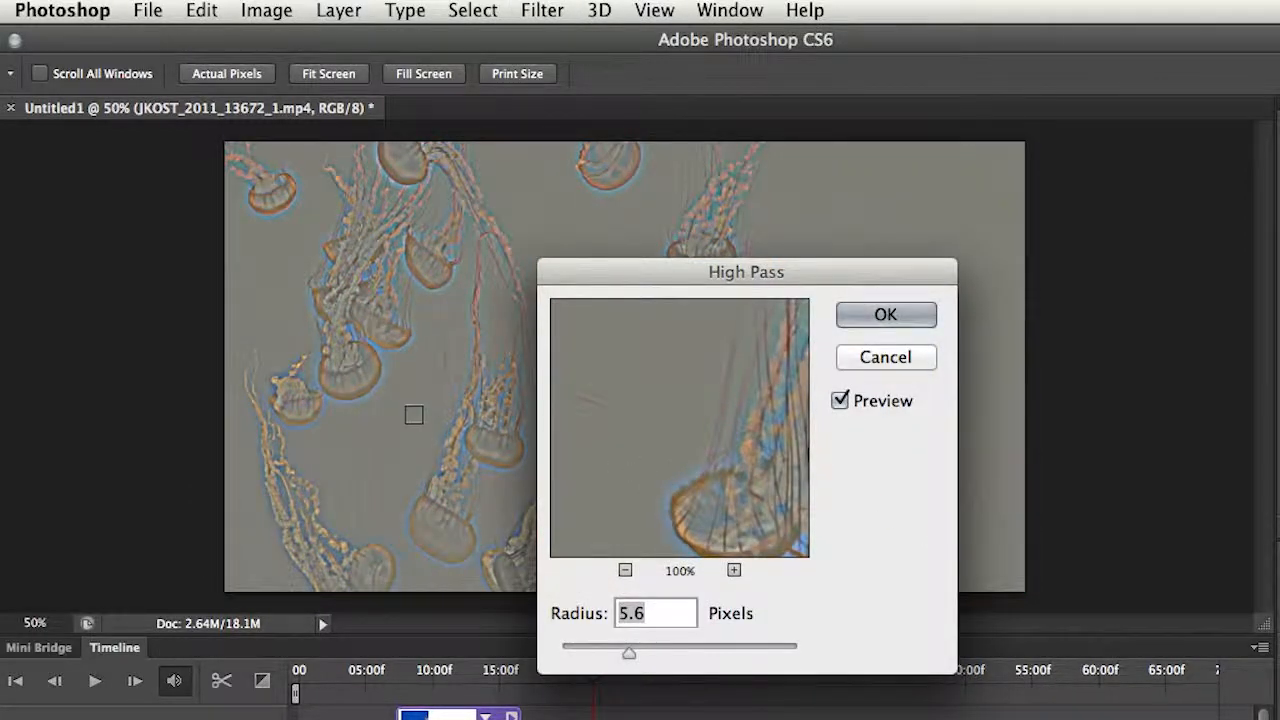
pyautogui.moveTo(627, 652); pyautogui.dragTo(634, 652)
pyautogui.click(886, 316)
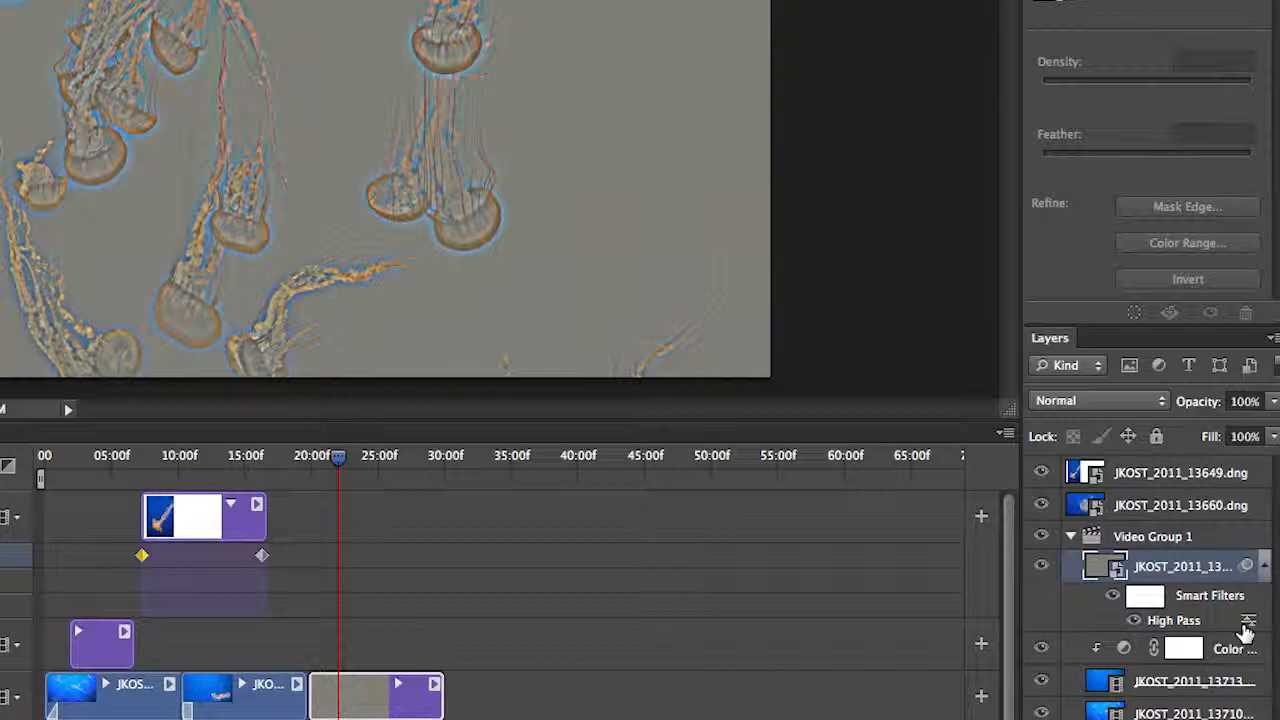
# Try Soft Light for the High Pass smart filter, set its blending mode to Overlay, and preview the clip around the playhead
pyautogui.doubleClick(1249, 621)
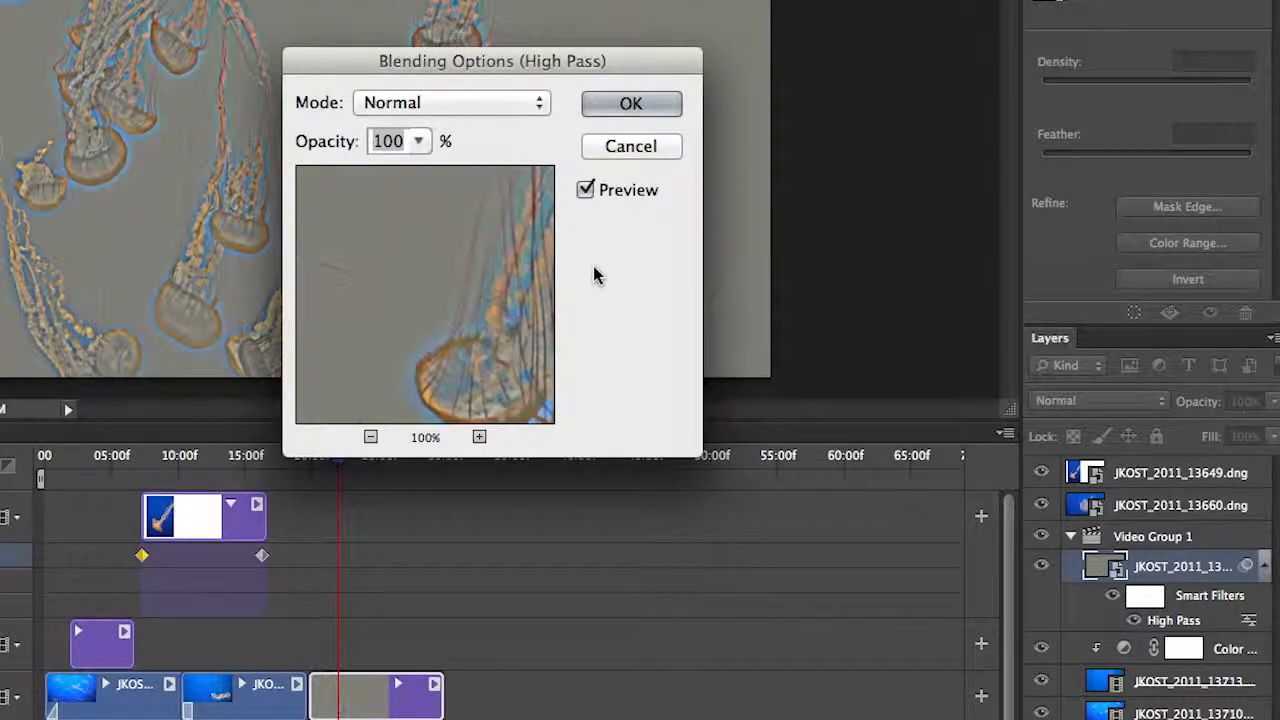
pyautogui.click(443, 104)
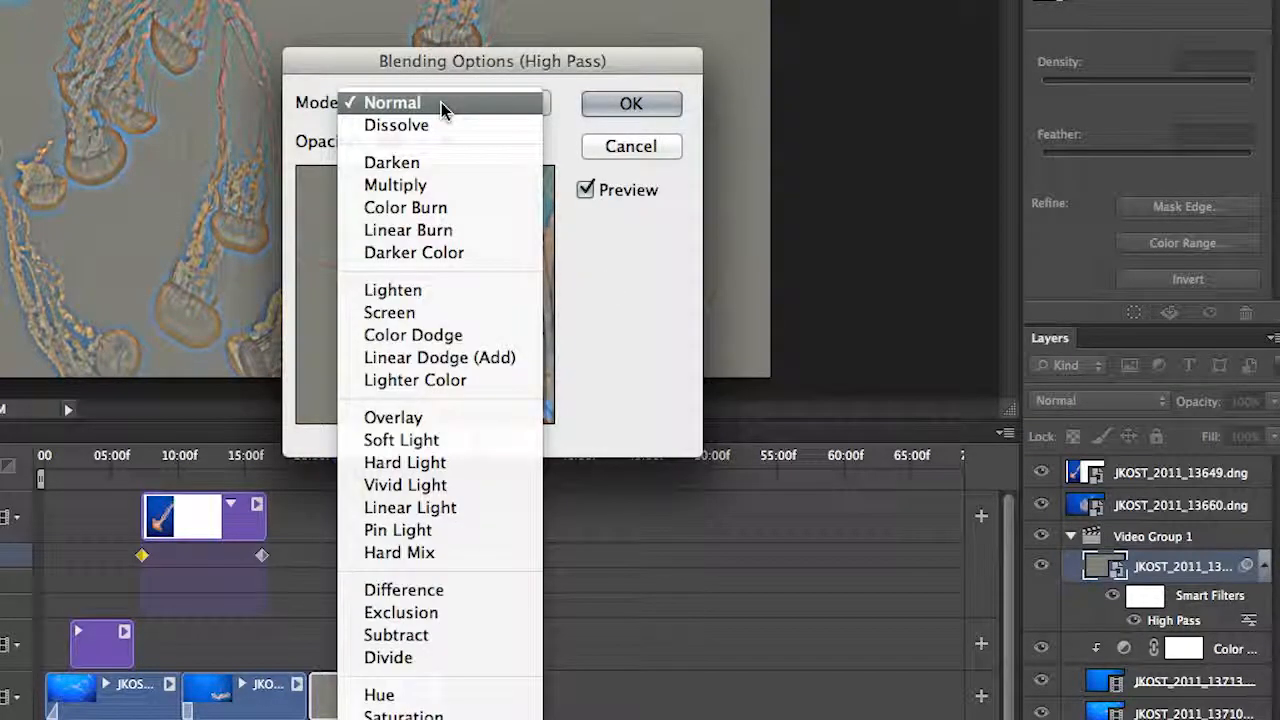
pyautogui.click(486, 443)
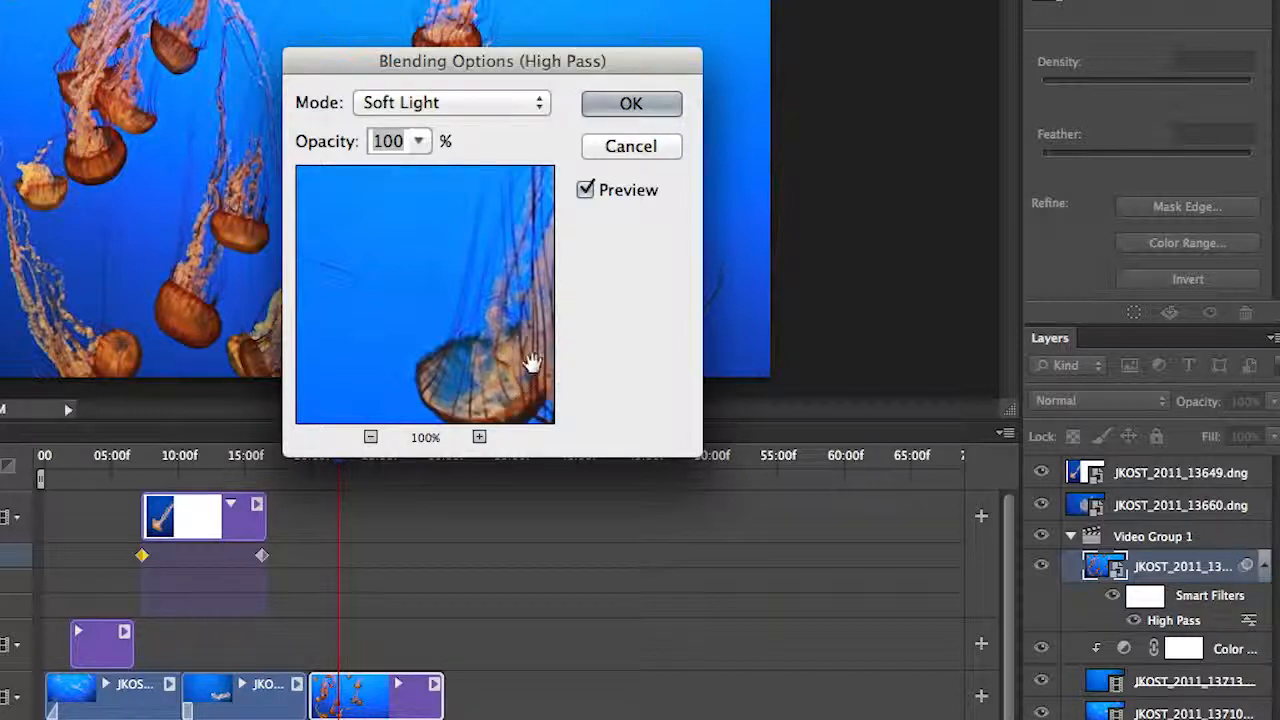
pyautogui.click(415, 103)
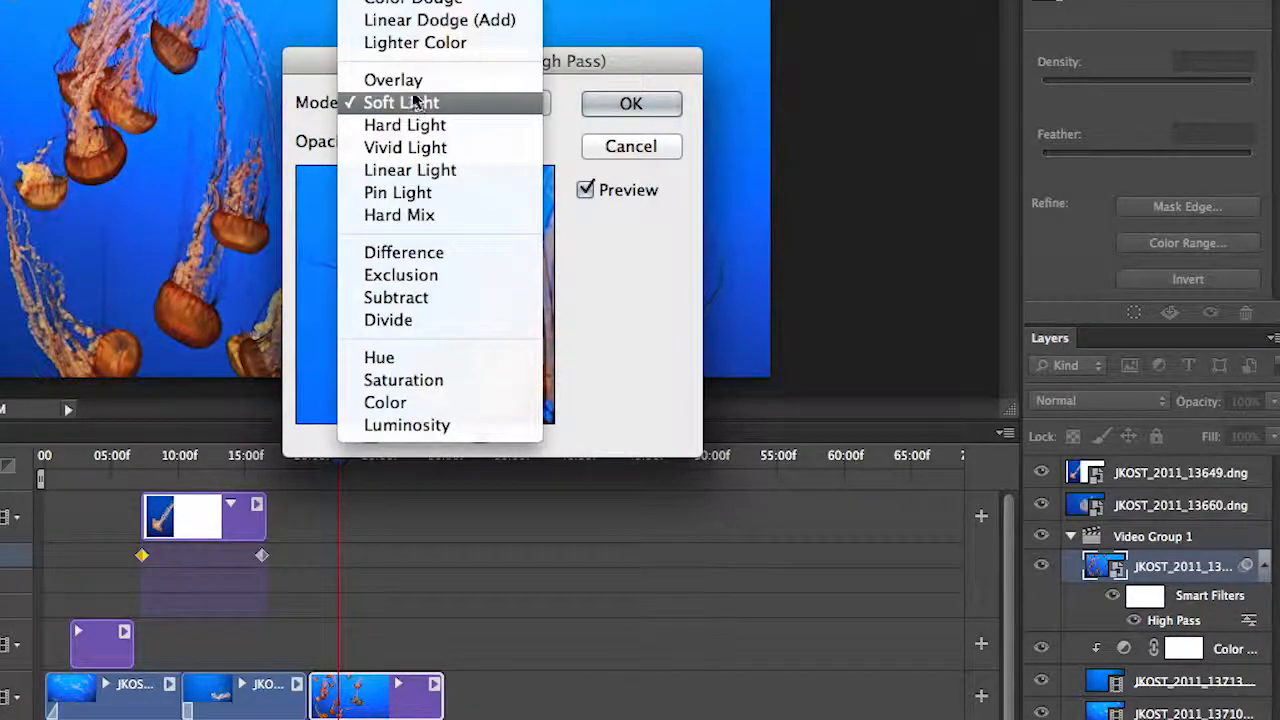
pyautogui.click(418, 84)
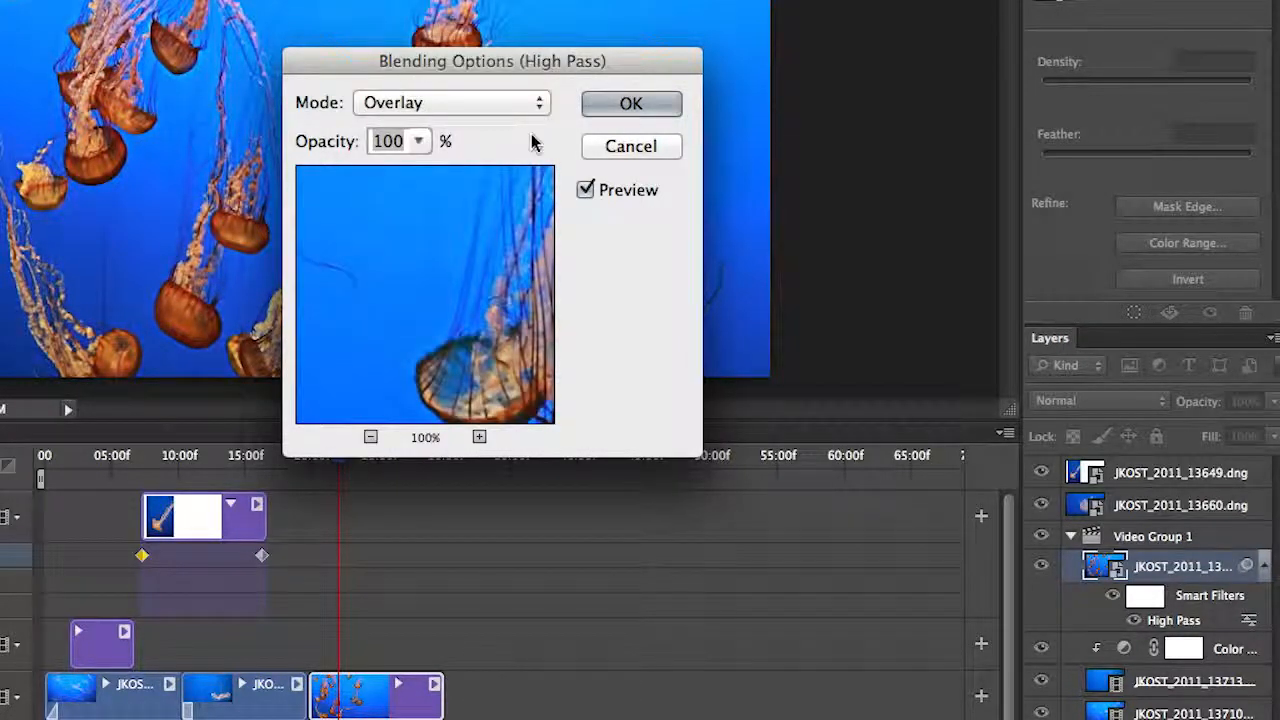
pyautogui.click(614, 112)
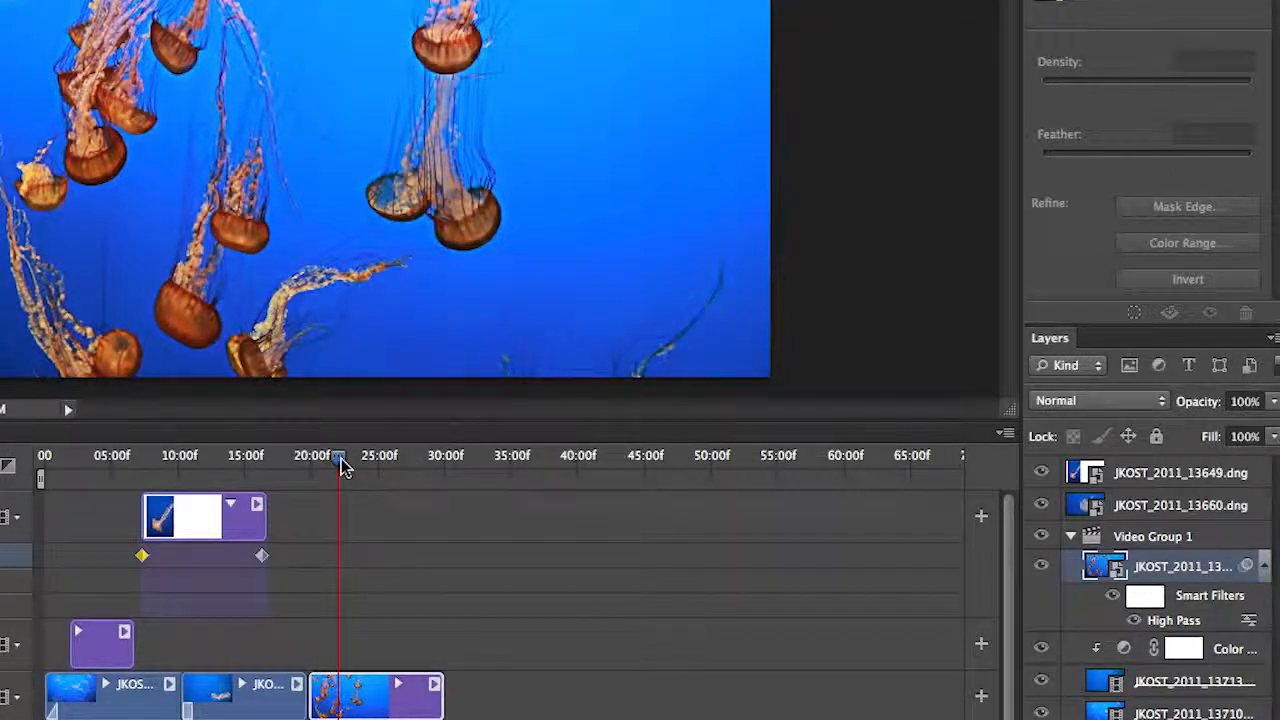
pyautogui.moveTo(339, 465)
pyautogui.mouseDown()
pyautogui.moveTo(414, 458)
pyautogui.moveTo(337, 463)
pyautogui.mouseUp()
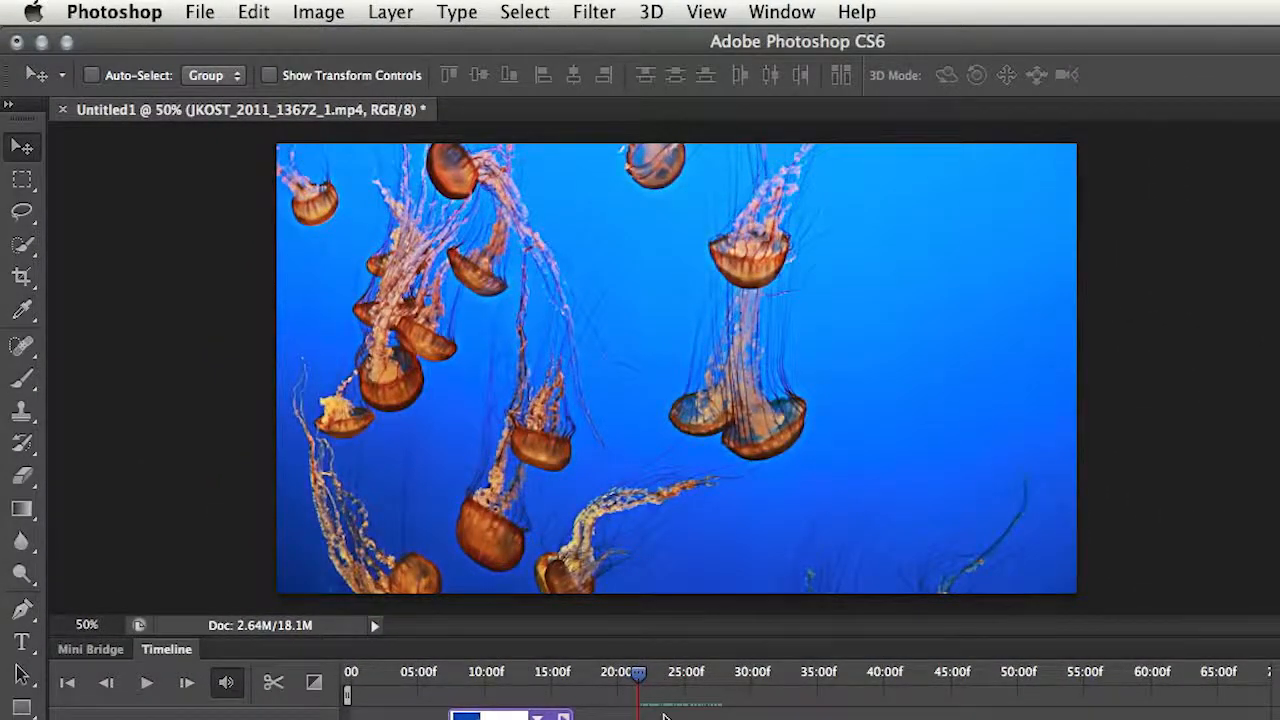
# Open the Render Video settings and keep Adobe Media Encoder as the encoder with H.264 as the format
pyautogui.click(199, 14)
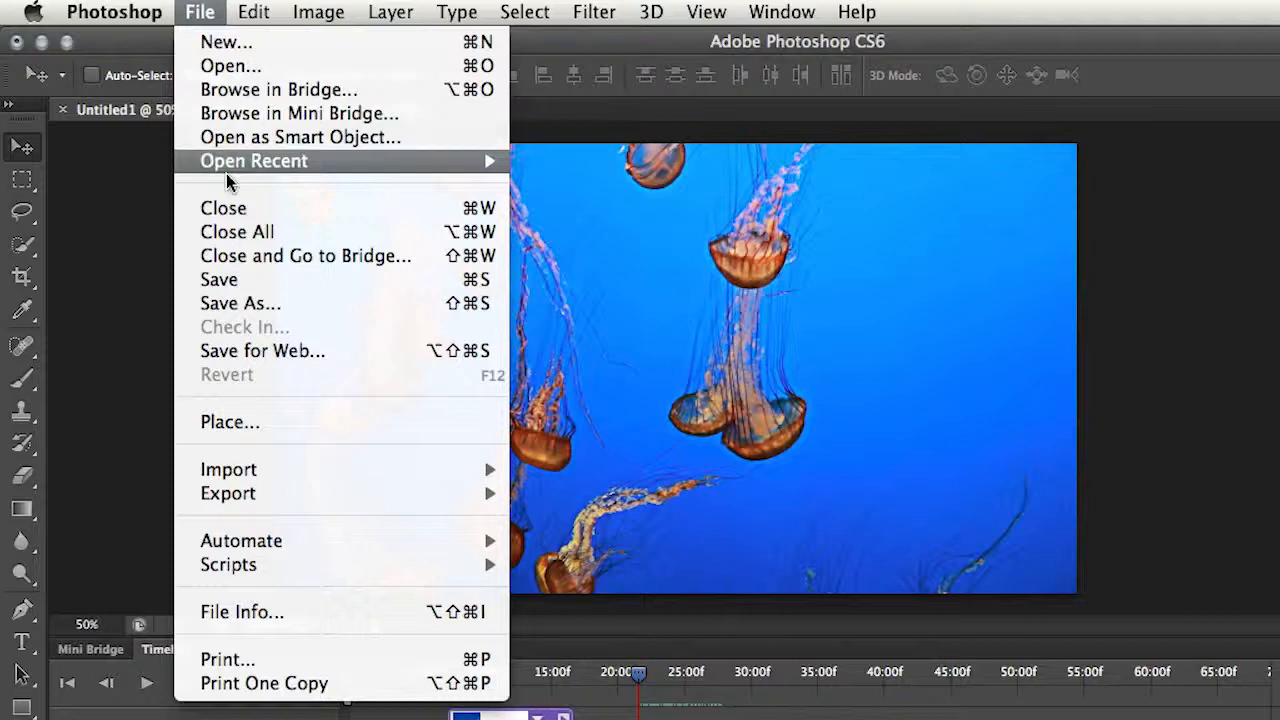
pyautogui.moveTo(254, 494)
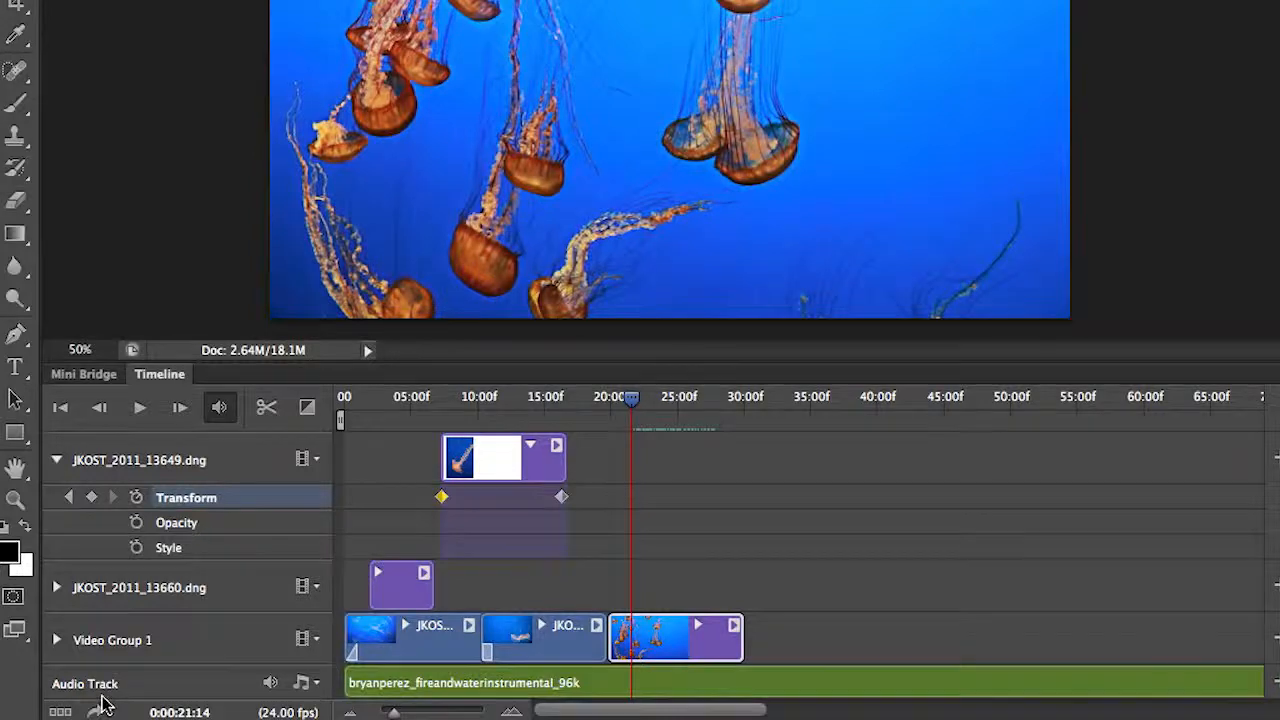
pyautogui.click(97, 712)
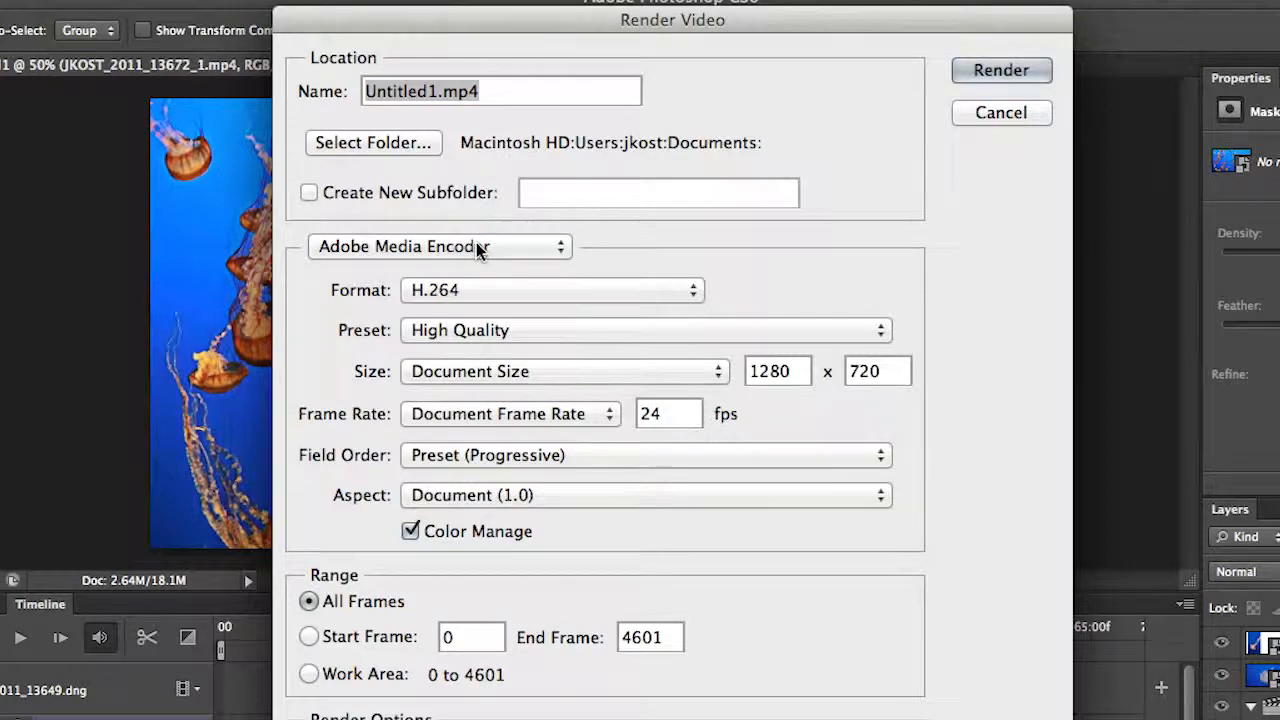
pyautogui.click(507, 244)
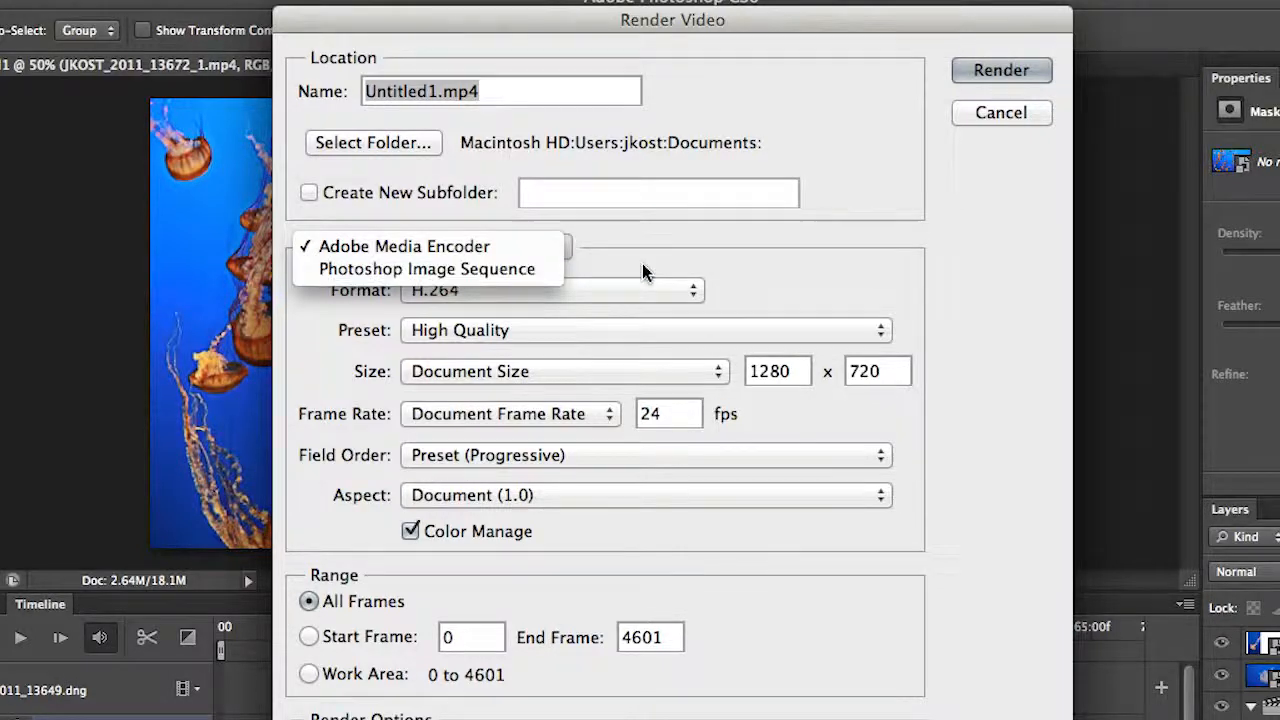
pyautogui.click(596, 298)
pyautogui.click(525, 291)
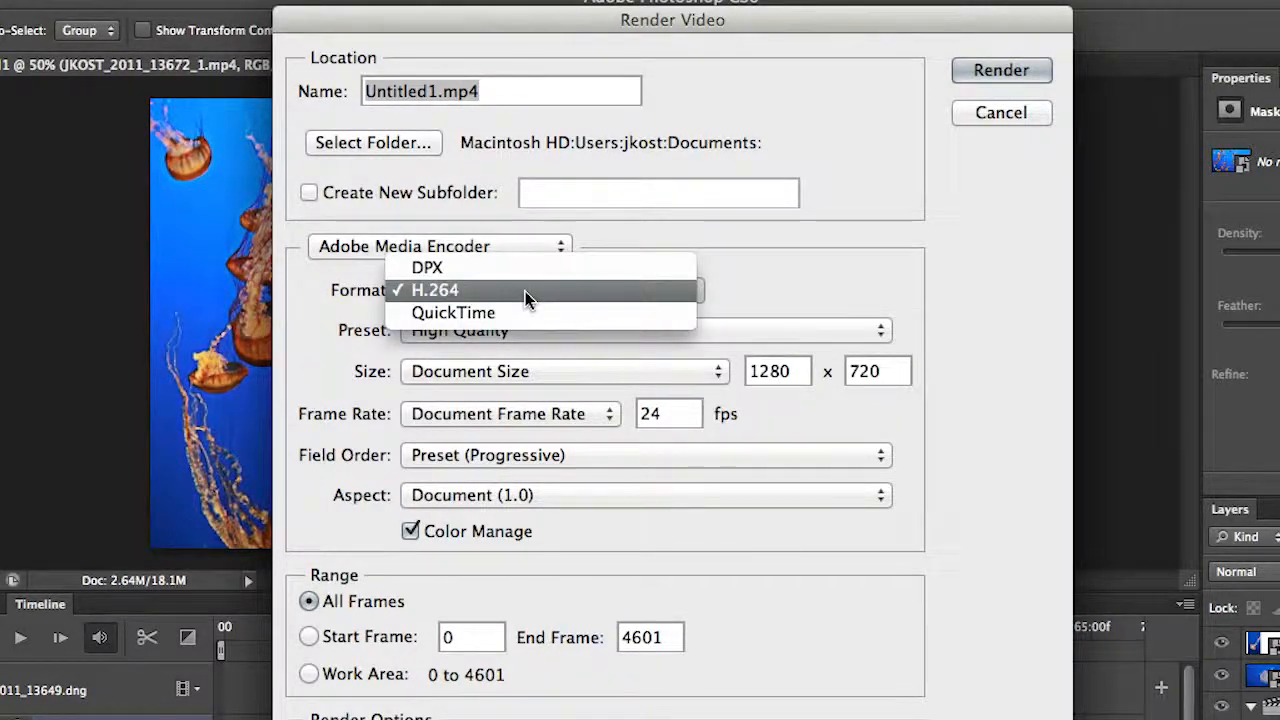
pyautogui.click(525, 291)
# Set the video render preset to Vimeo HD 720p 29.97
pyautogui.click(543, 331)
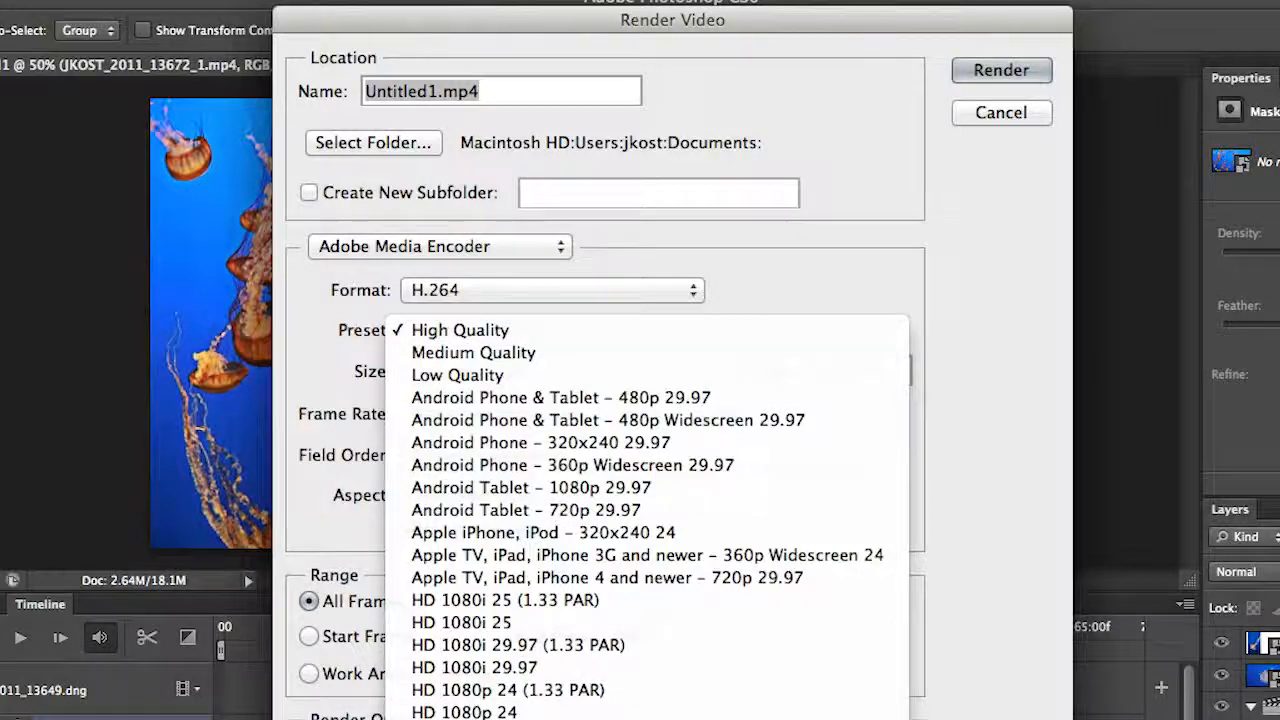
pyautogui.scroll(-5, 647, 520)
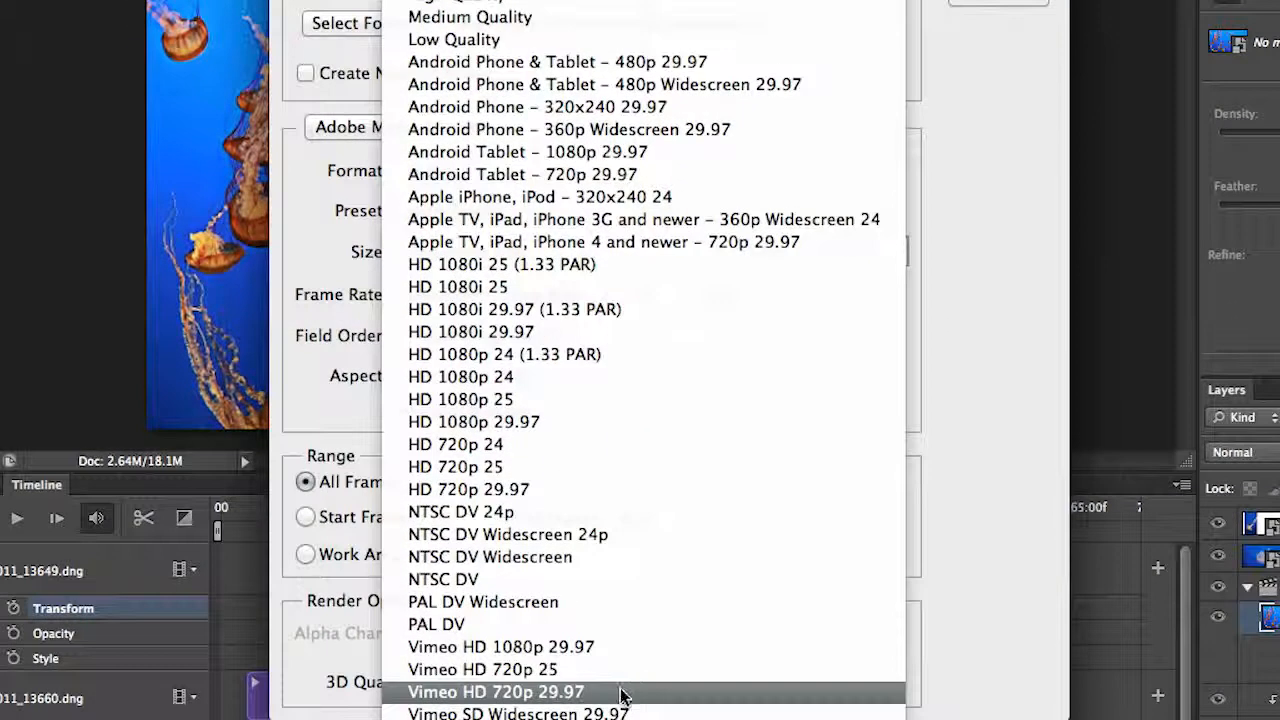
pyautogui.click(620, 692)
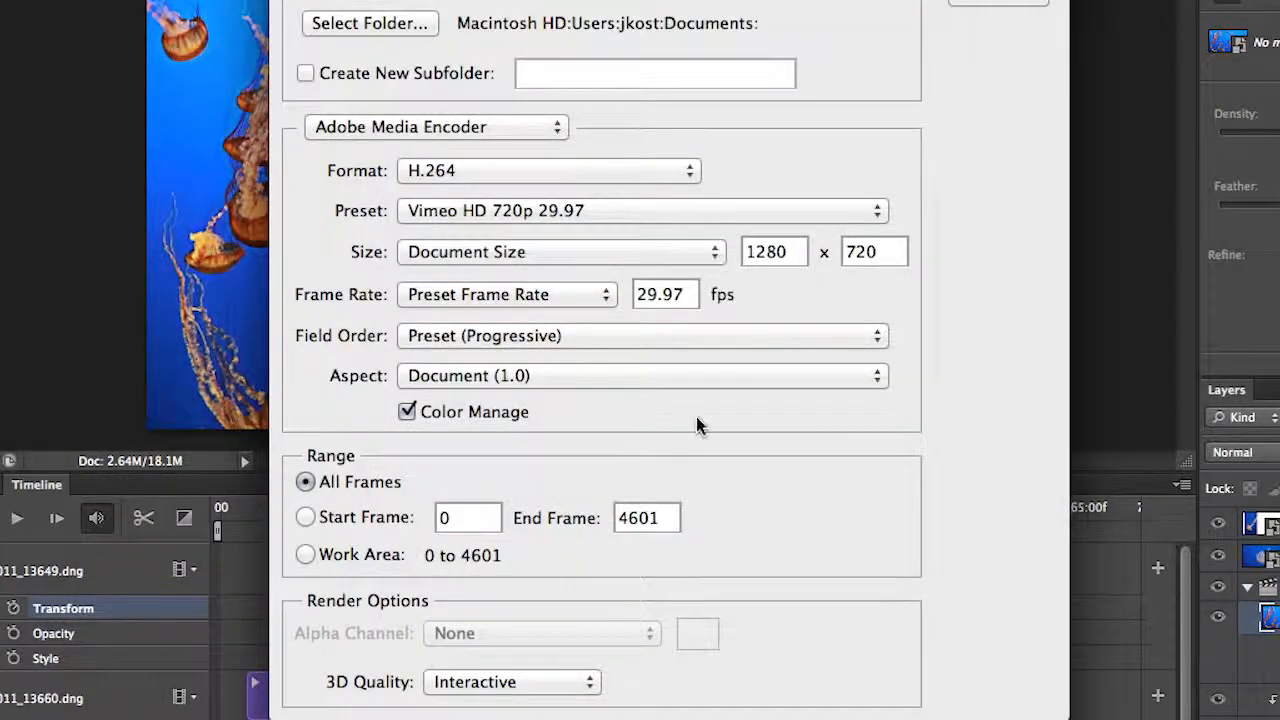